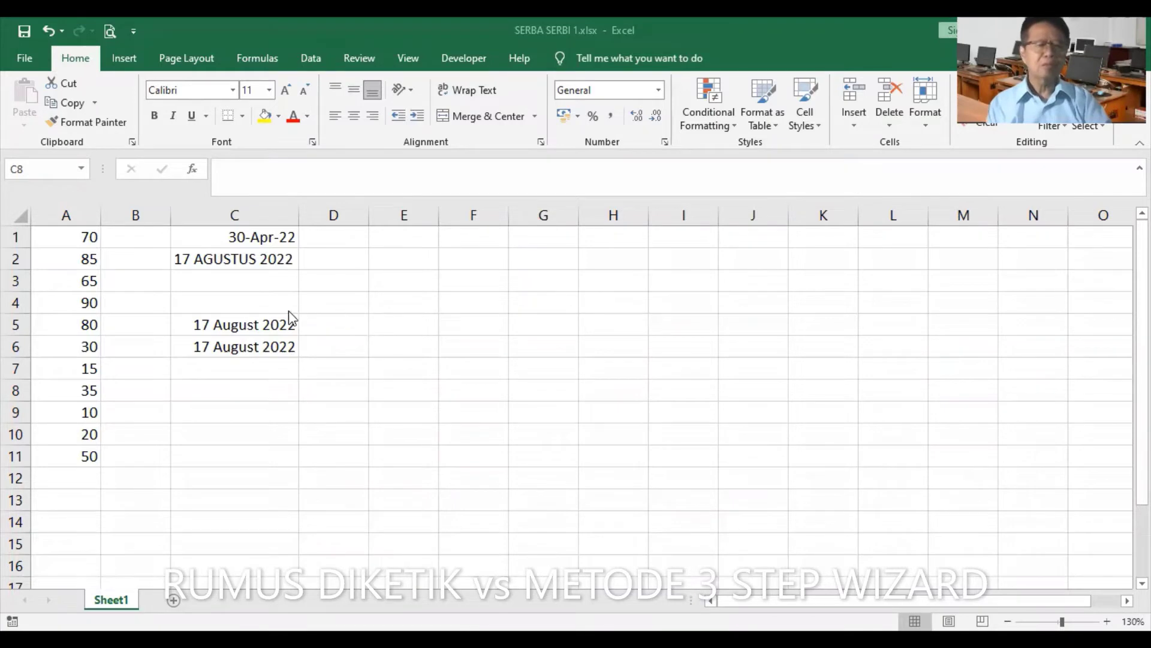
Step: Check the values stored in C6, C1 and C2
left_click(244, 347)
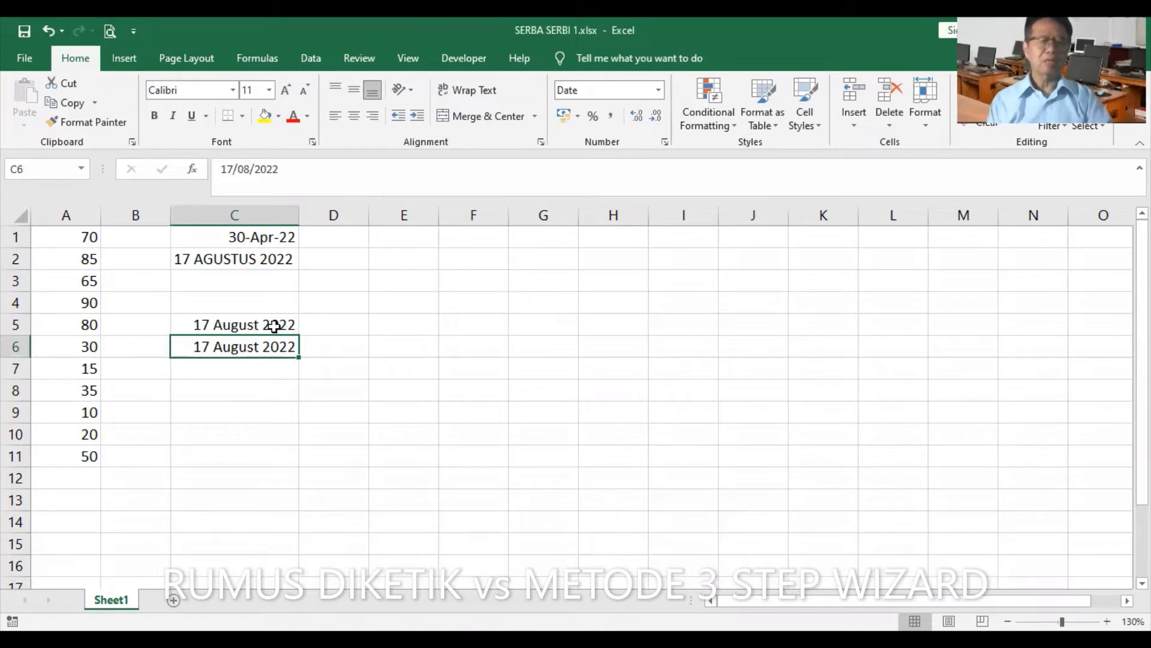
left_click(286, 239)
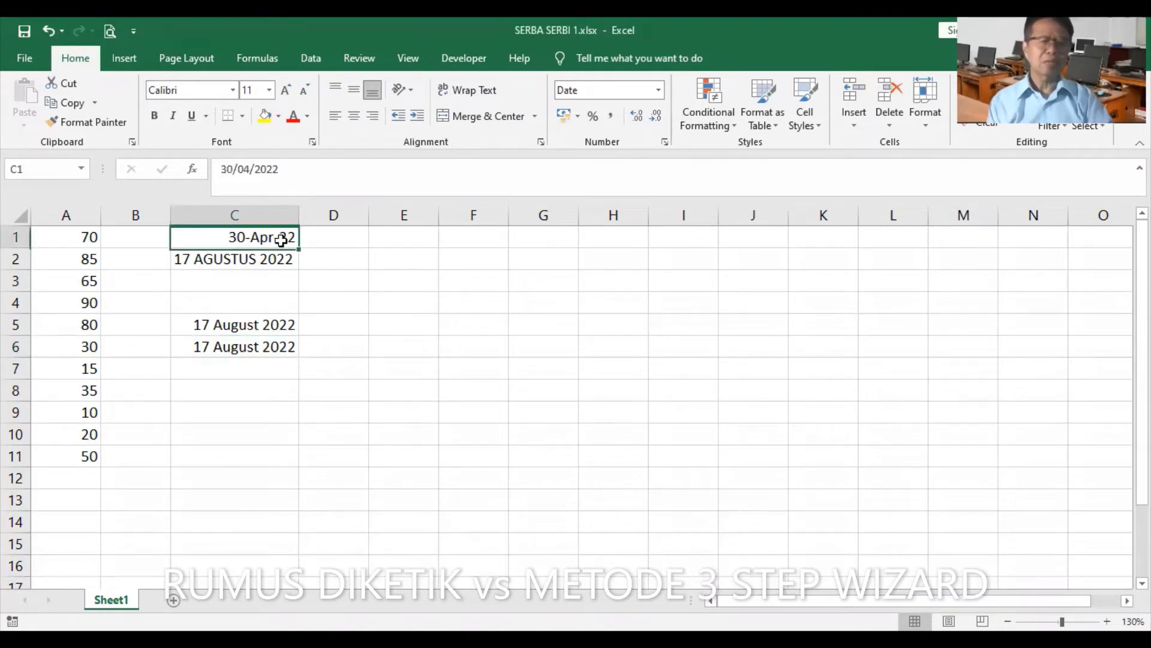
left_click(281, 258)
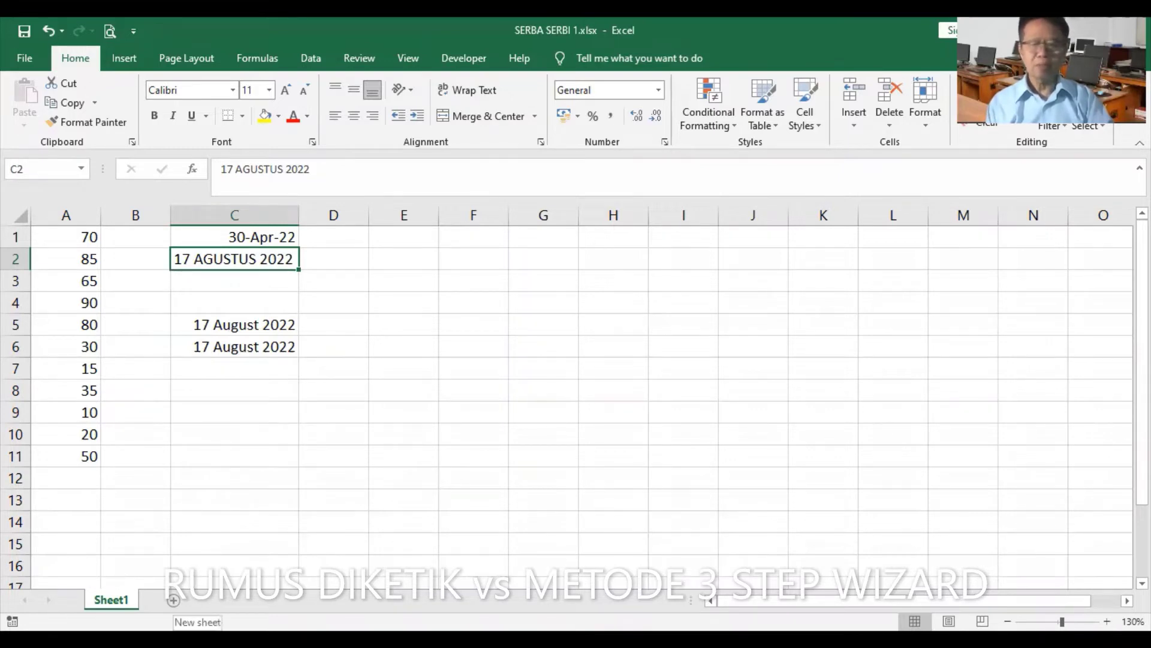
Step: Enter the sentence 'PANDEMI SEGERA BERAKHIR' in cell G7
scroll(576, 396, "right", 4)
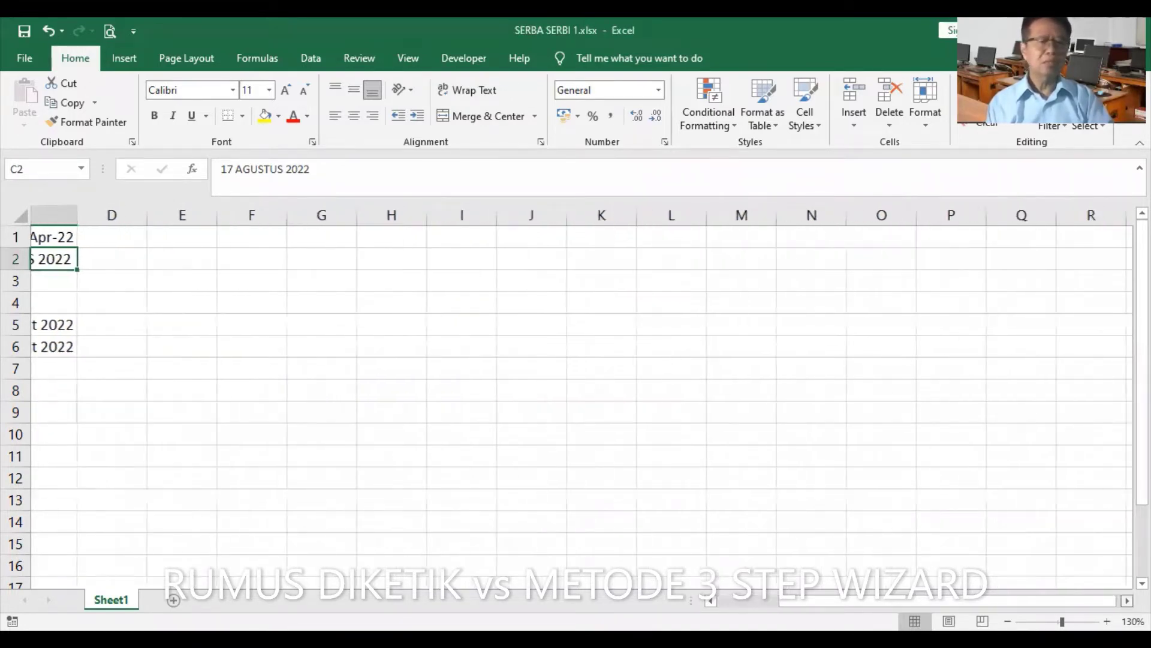
scroll(508, 485, "down", 2)
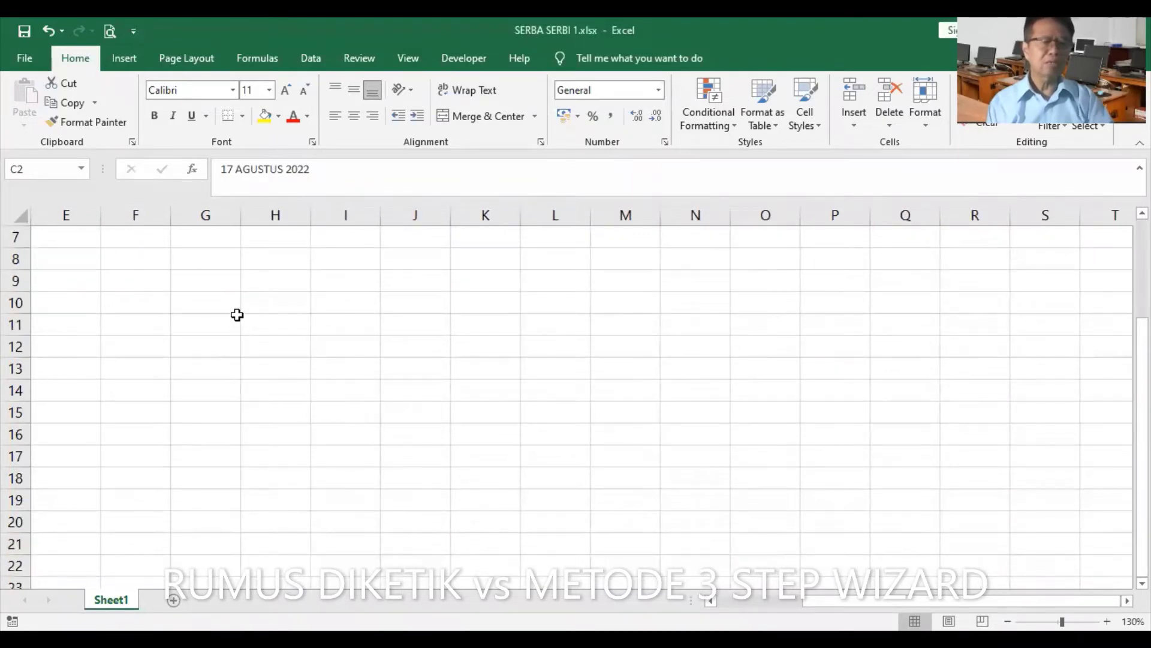
left_click(203, 240)
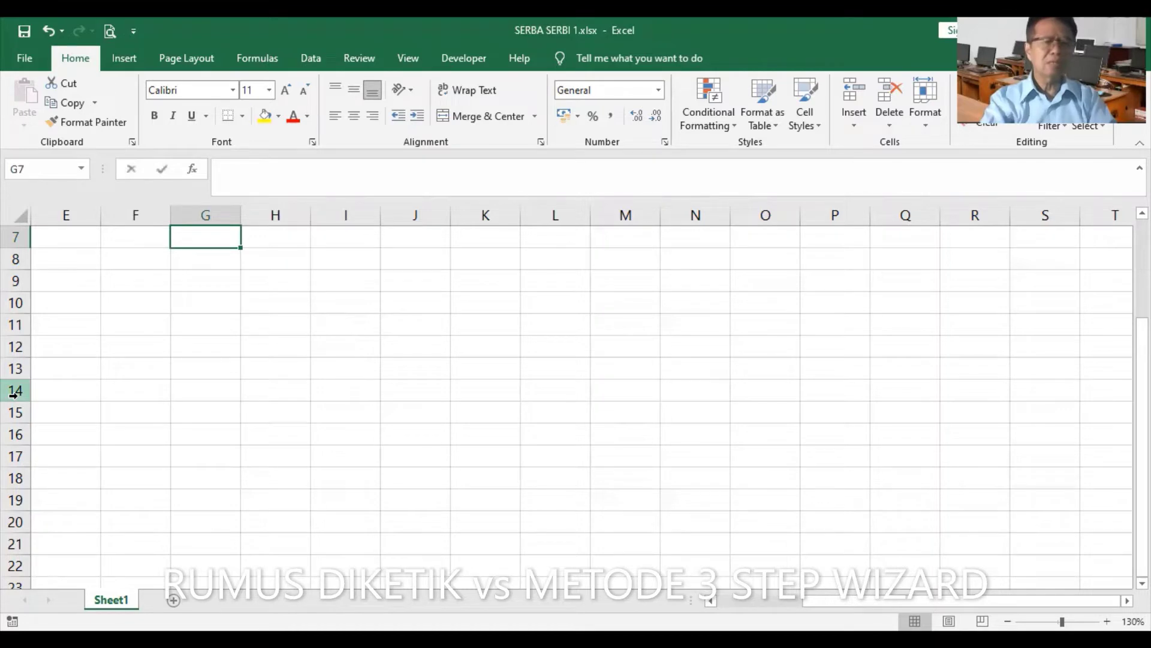
type("PANDEMI")
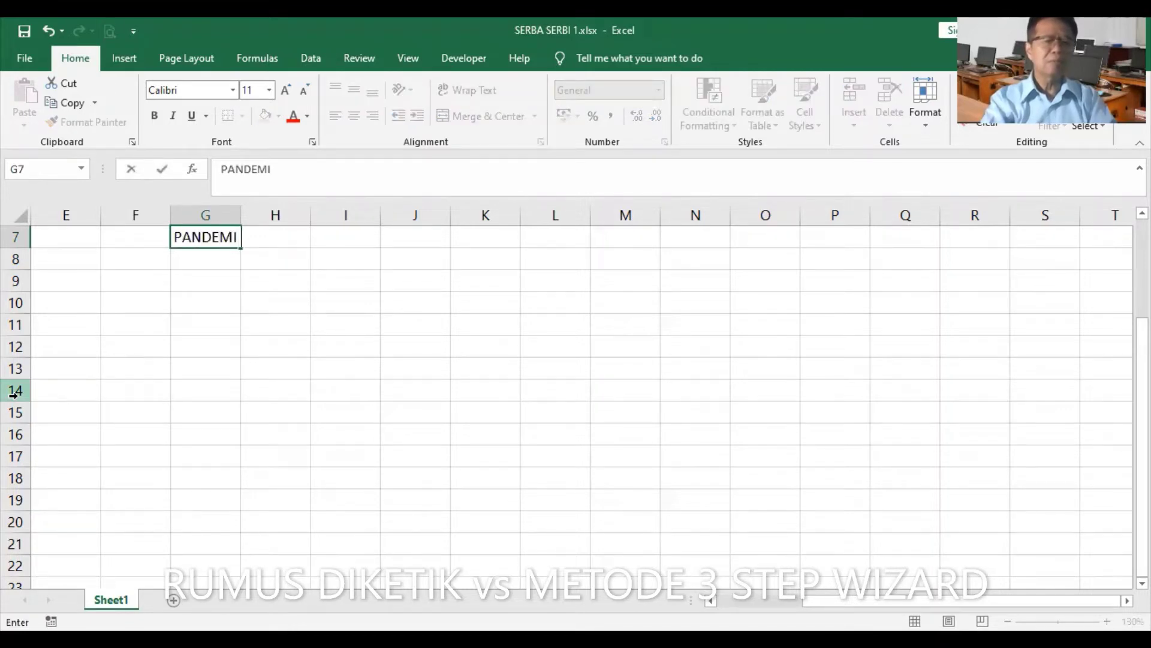
type(" SEGERA ")
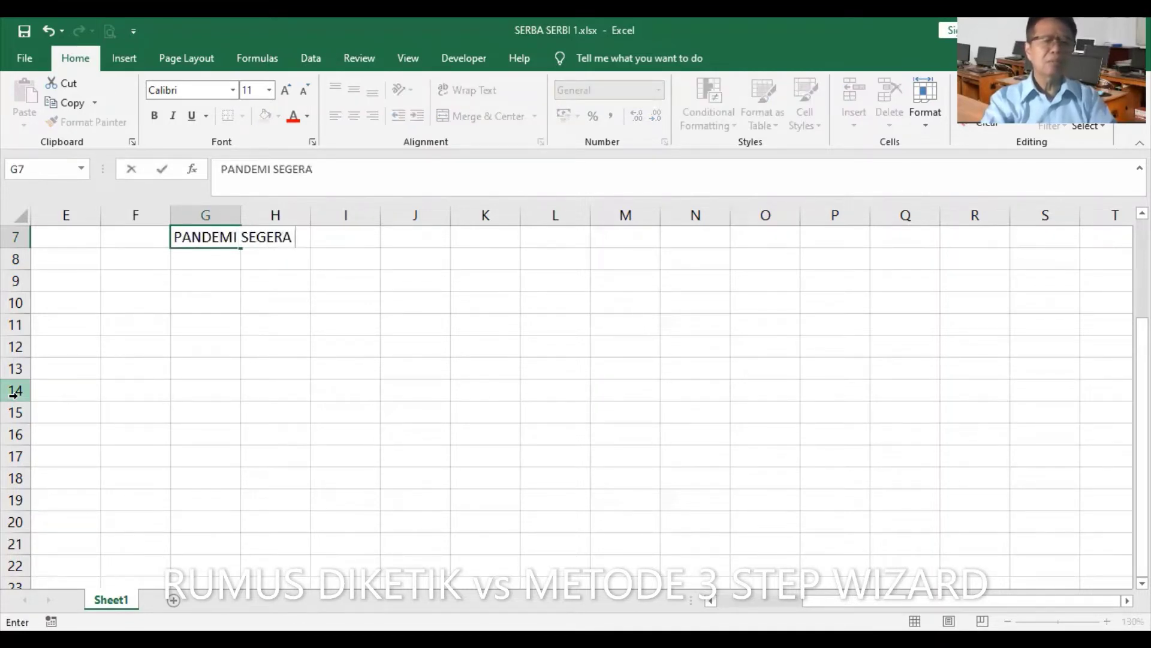
type("BER")
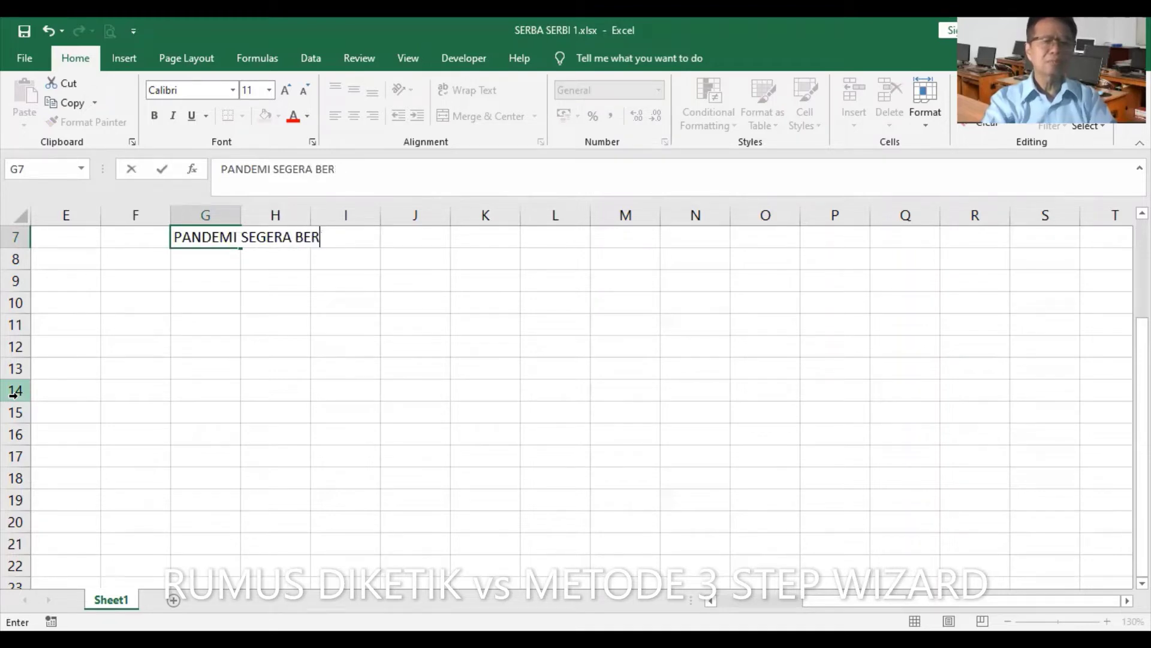
type("AKHIR")
key("Return")
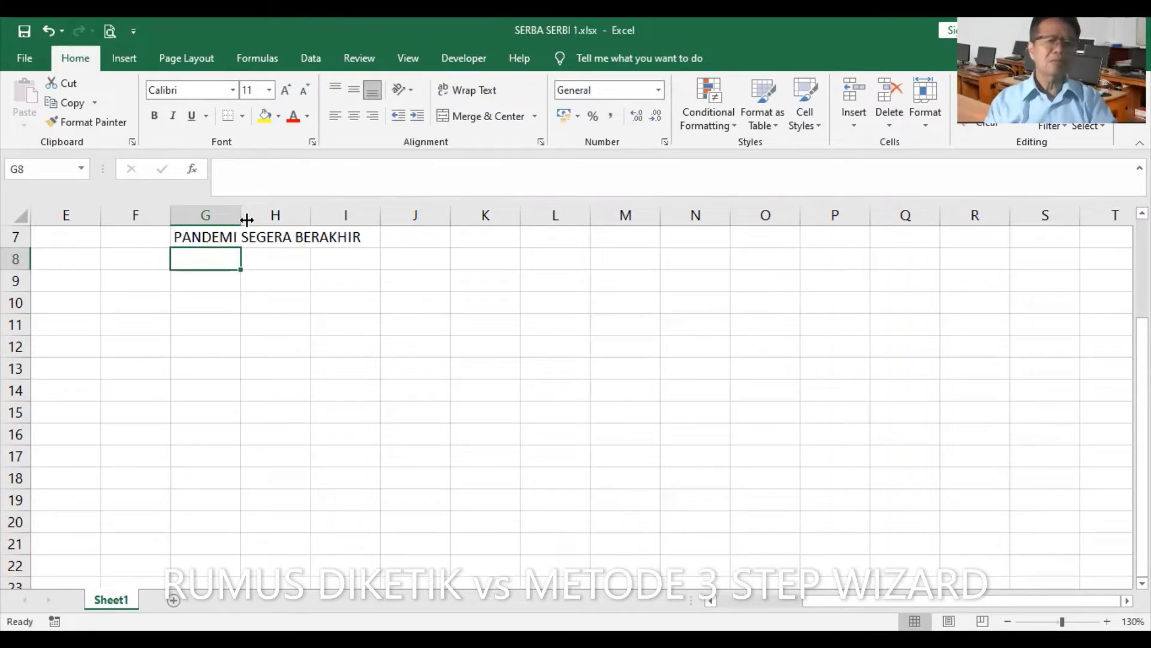
Step: Autofit column G, then enter =LEFT(G7;7) in H7, which raises a formula warning
left_click_drag(246, 220, 372, 235)
left_click(417, 236)
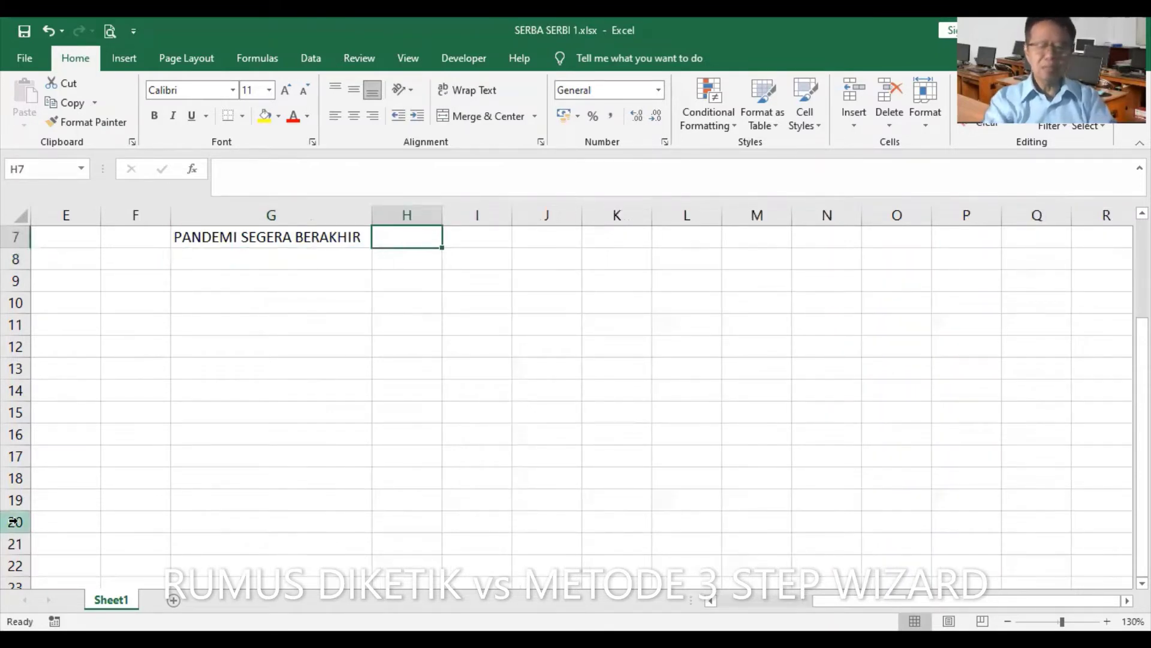
type("=L")
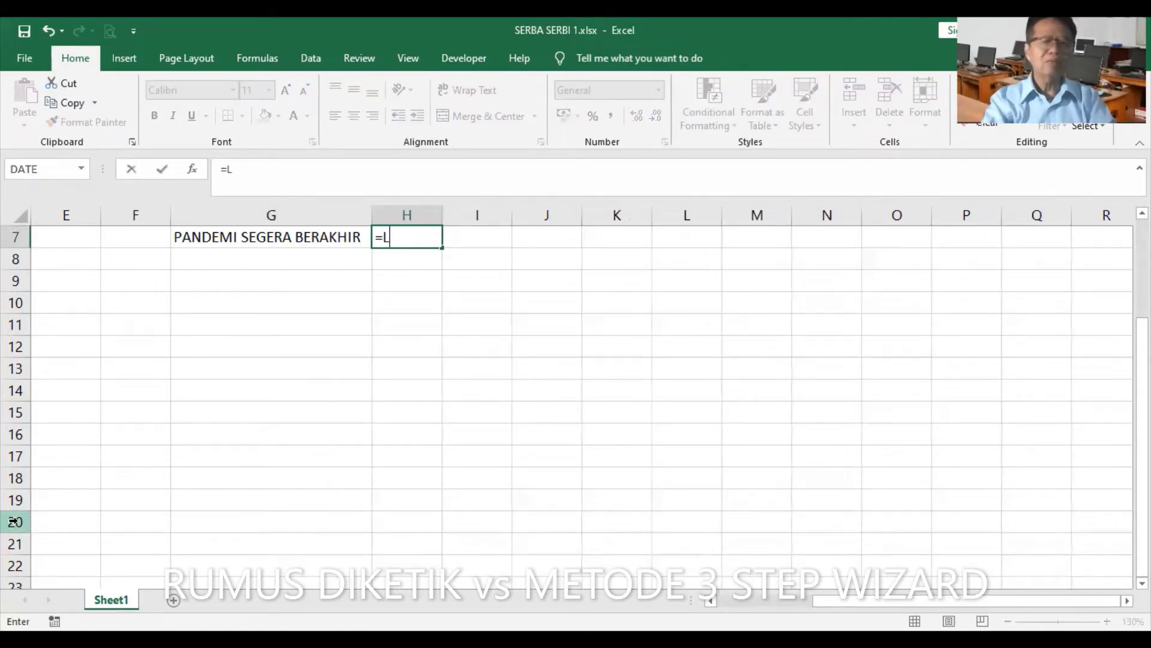
type("EFT")
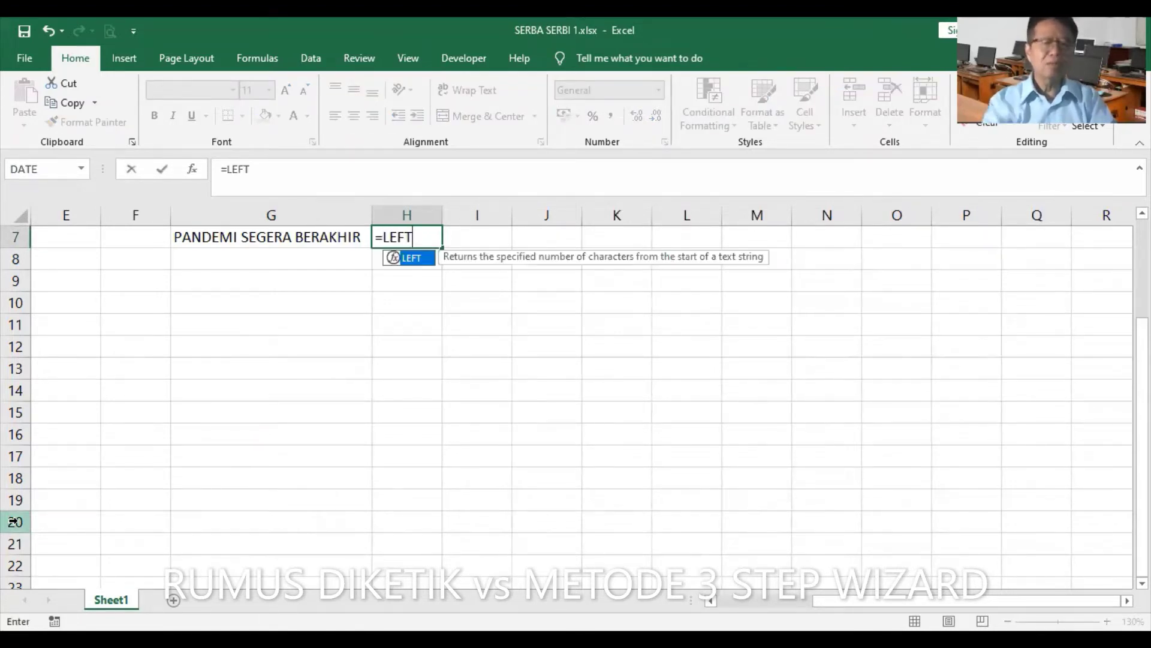
type("(")
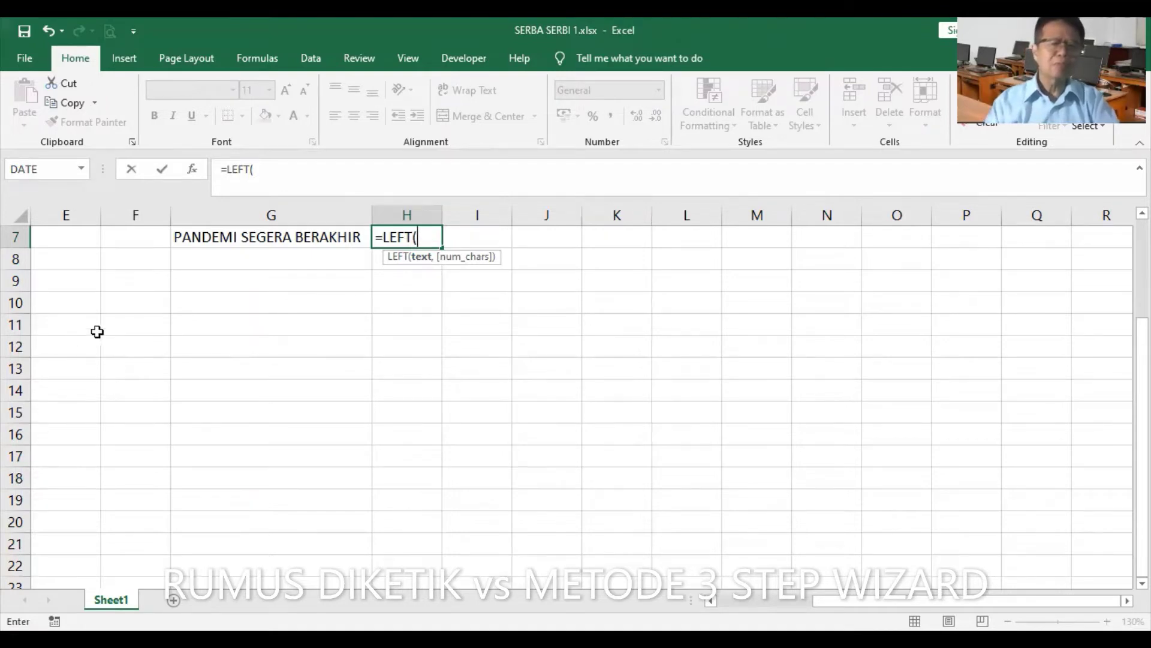
left_click(267, 237)
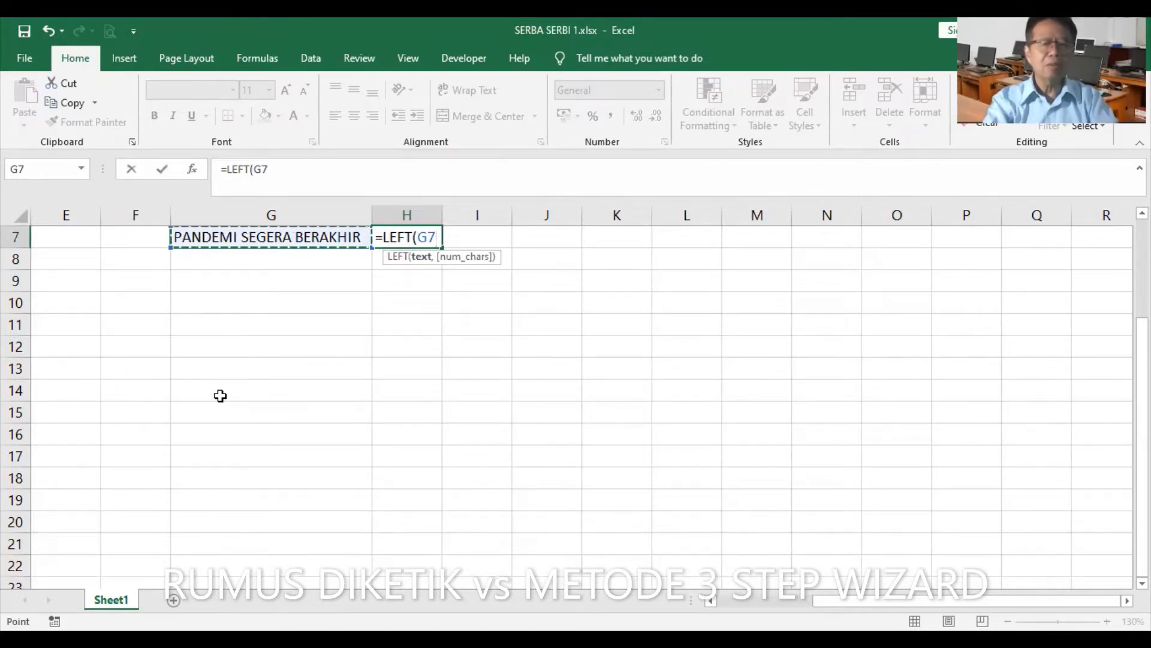
type(";7")
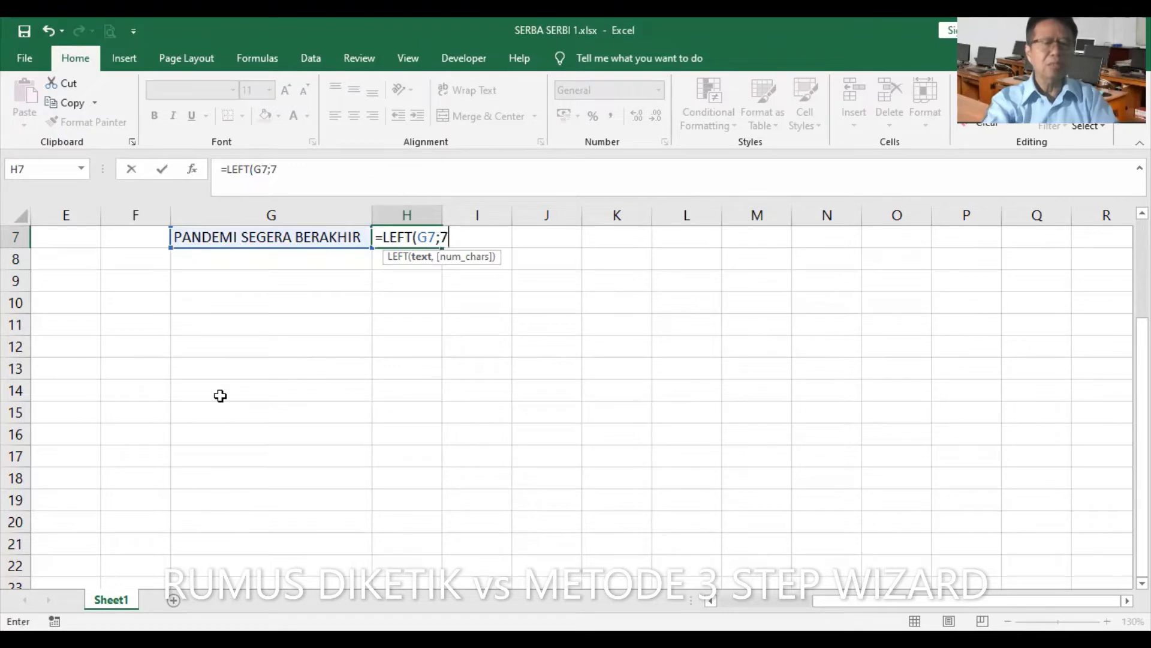
type(")")
key("Return")
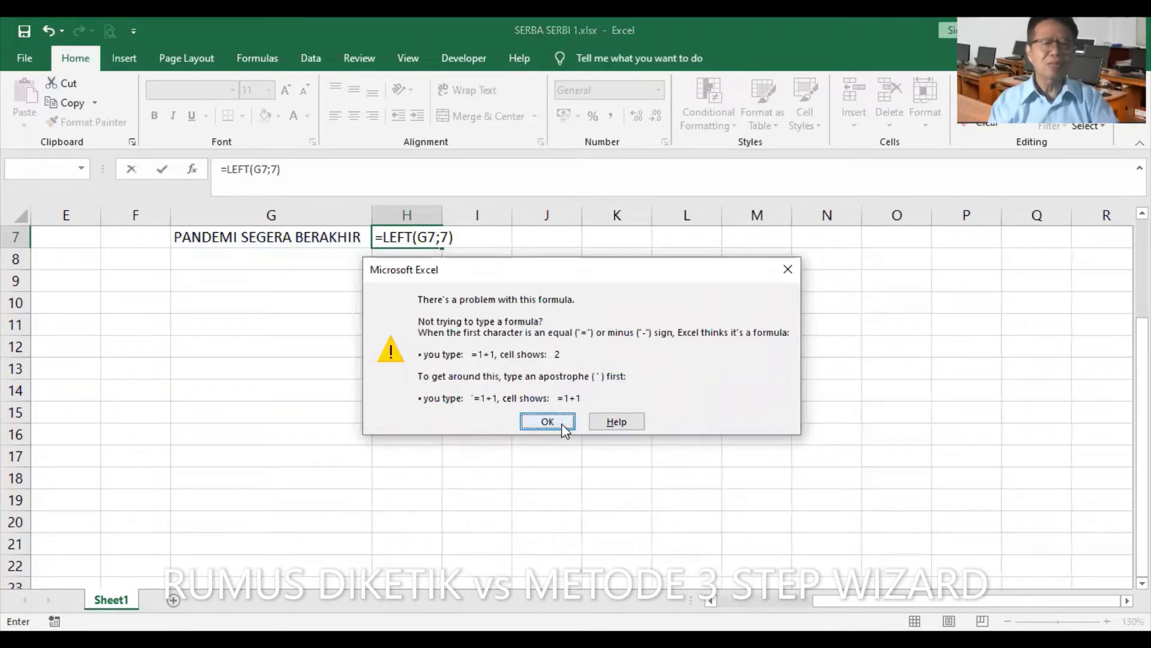
Step: Dismiss the warning and correct H7 to =LEFT(G7,7) so it shows PANDEMI
left_click(564, 427)
key("BackSpace")
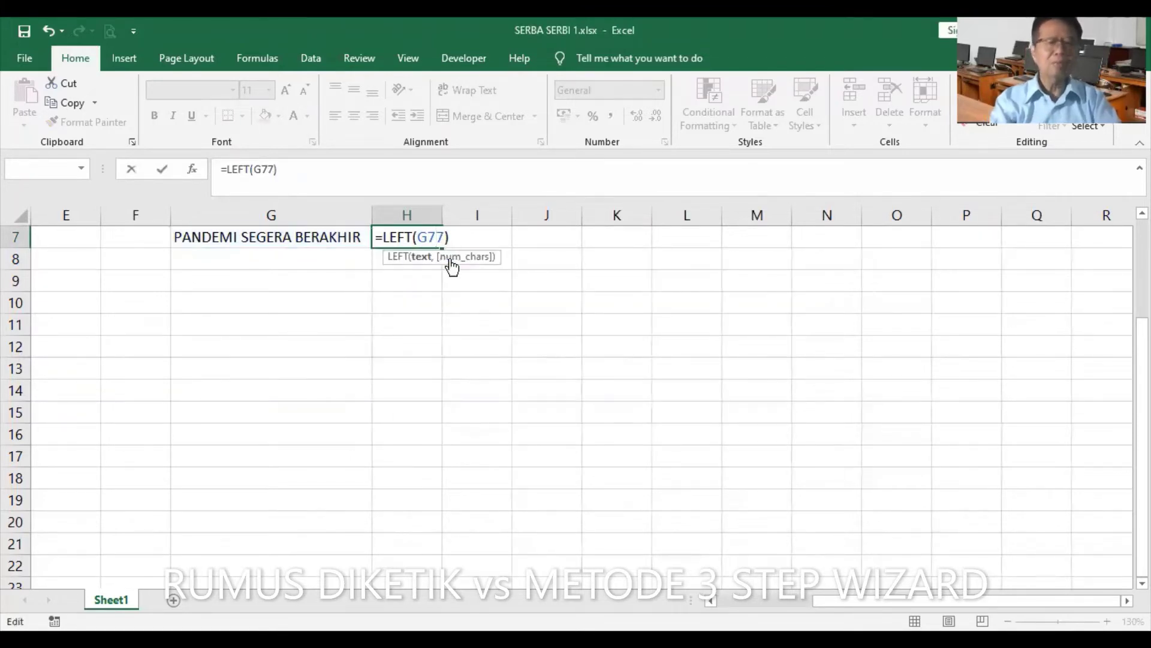
type(",")
key("Return")
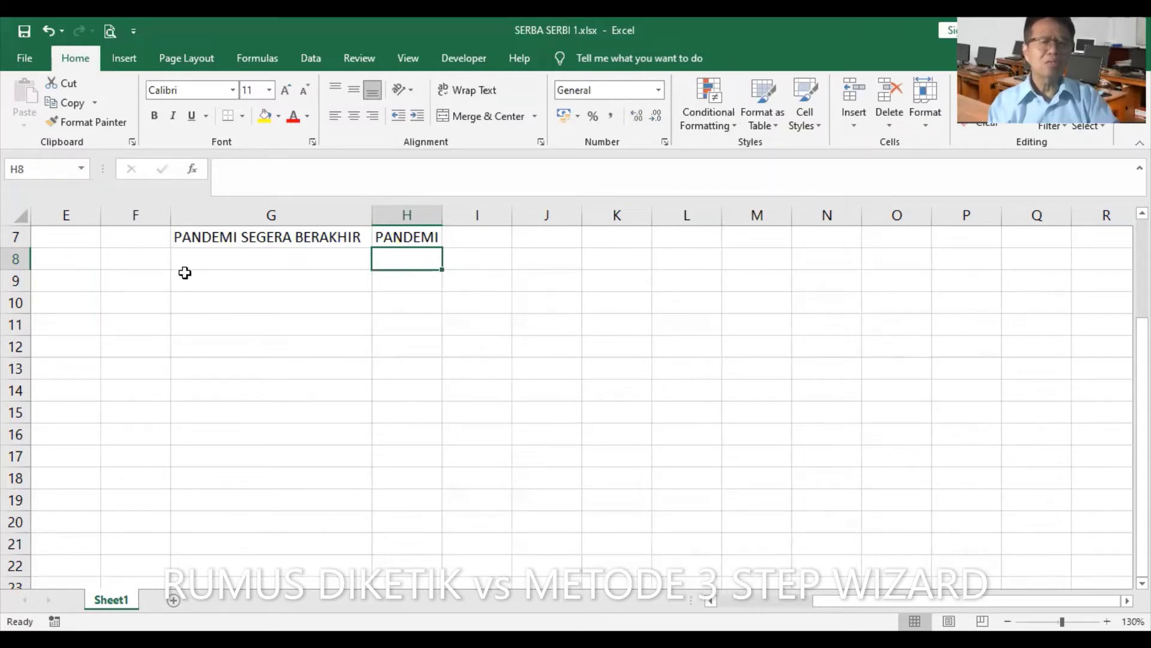
Step: Insert LEFT into H8 through Function Arguments with Text G7 and Num_chars 7
left_click(193, 171)
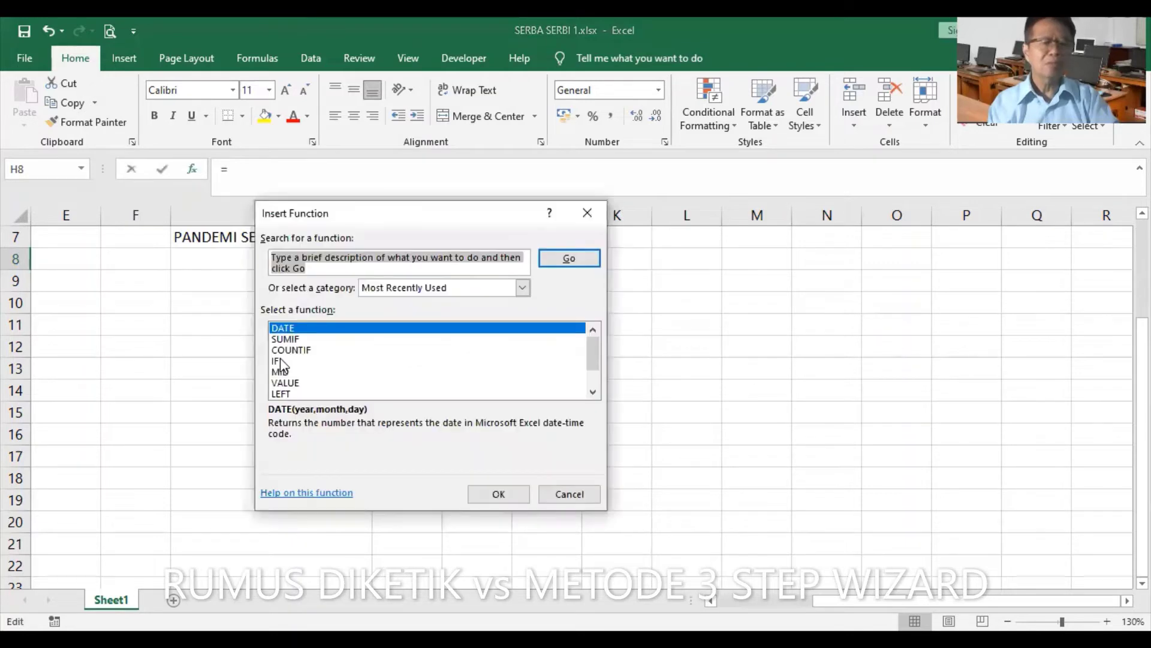
left_click(291, 393)
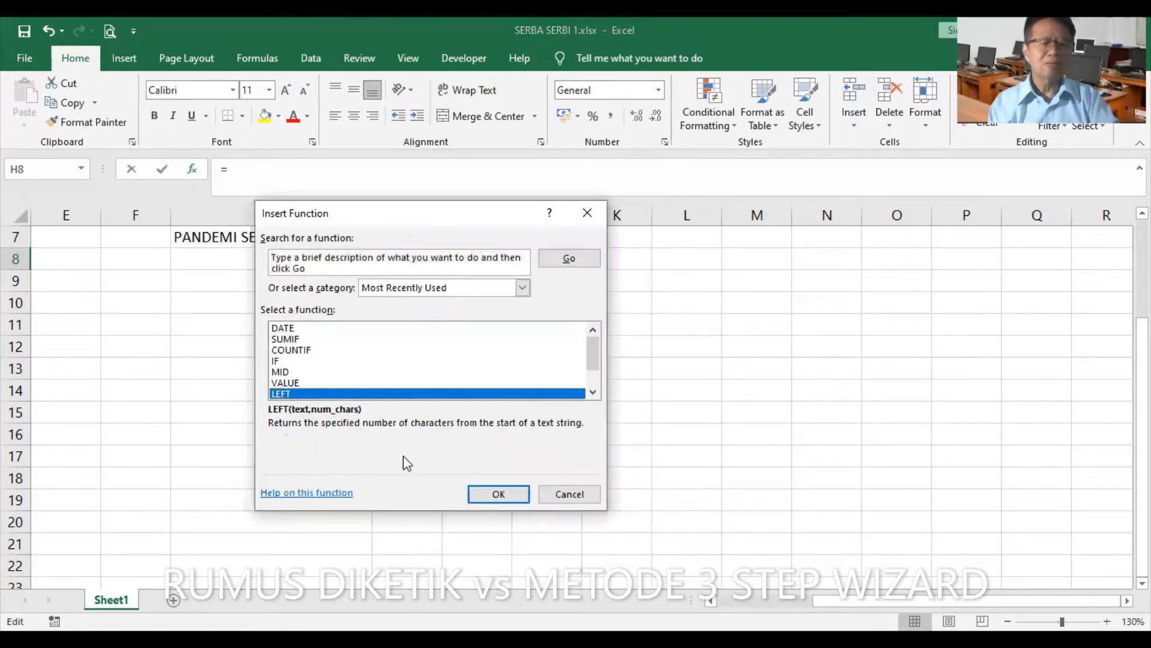
key("Return")
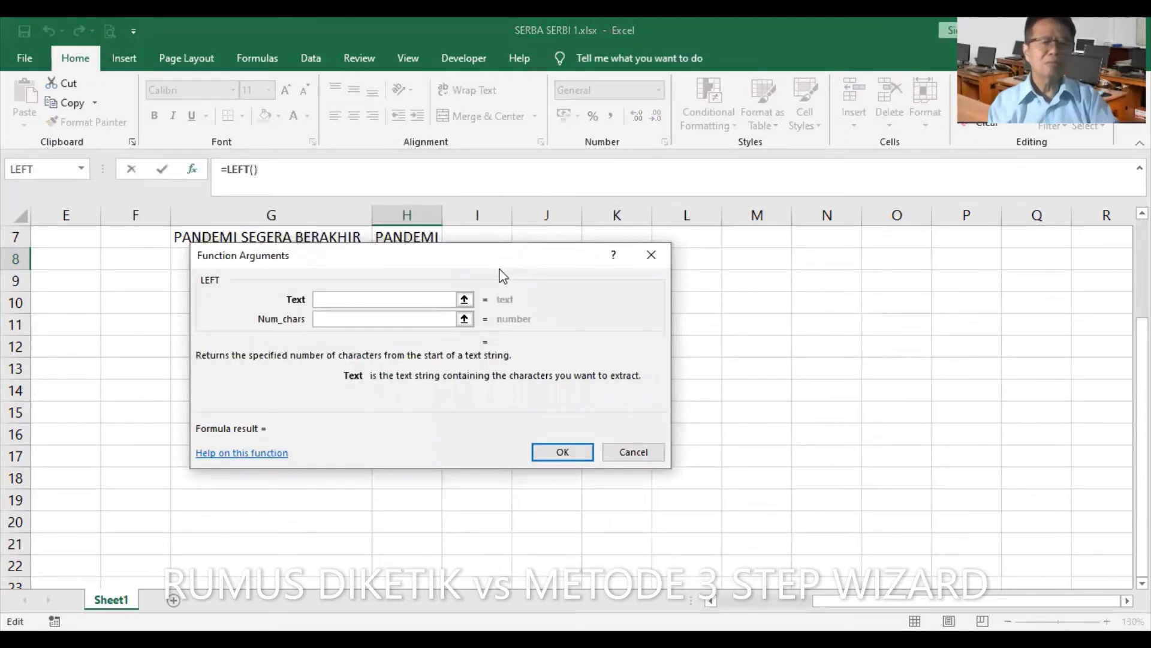
left_click(298, 237)
left_click(372, 396)
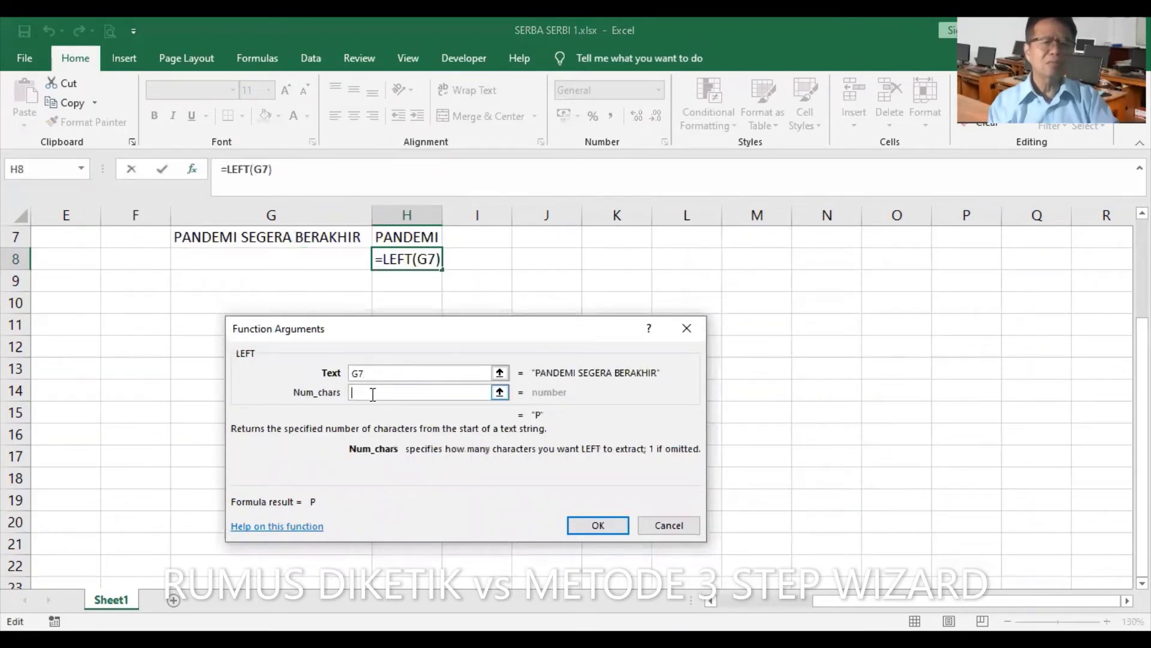
type("7")
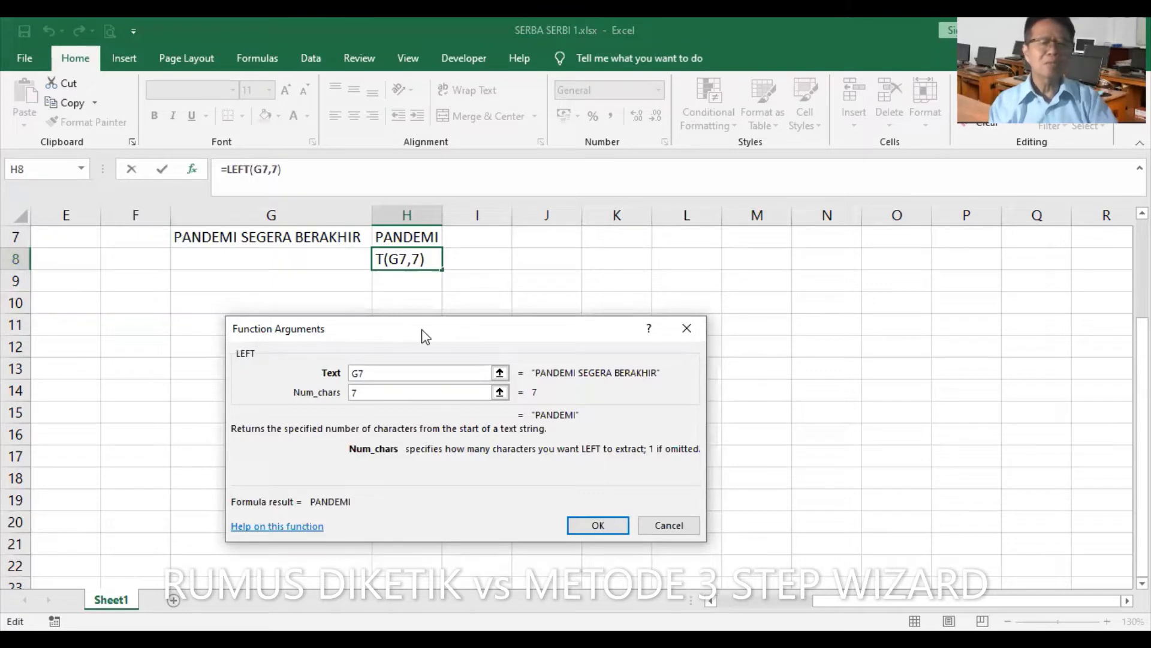
left_click_drag(422, 330, 445, 311)
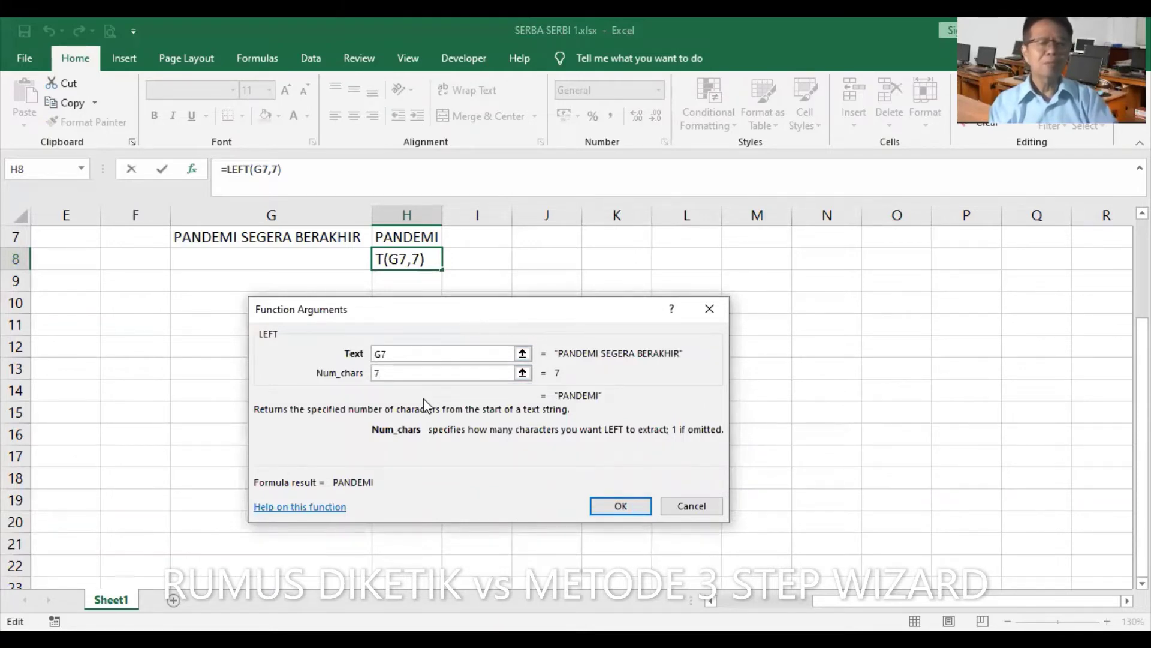
Step: Confirm H8's LEFT formula so it displays PANDEMI, then select G10
left_click(619, 507)
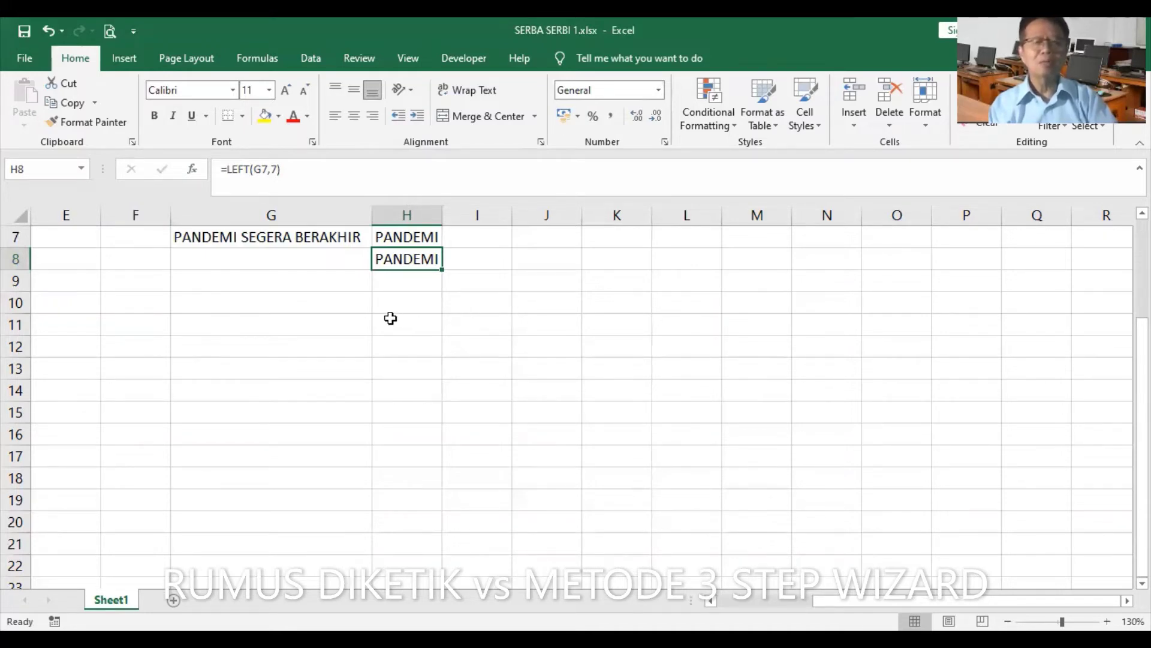
left_click(272, 300)
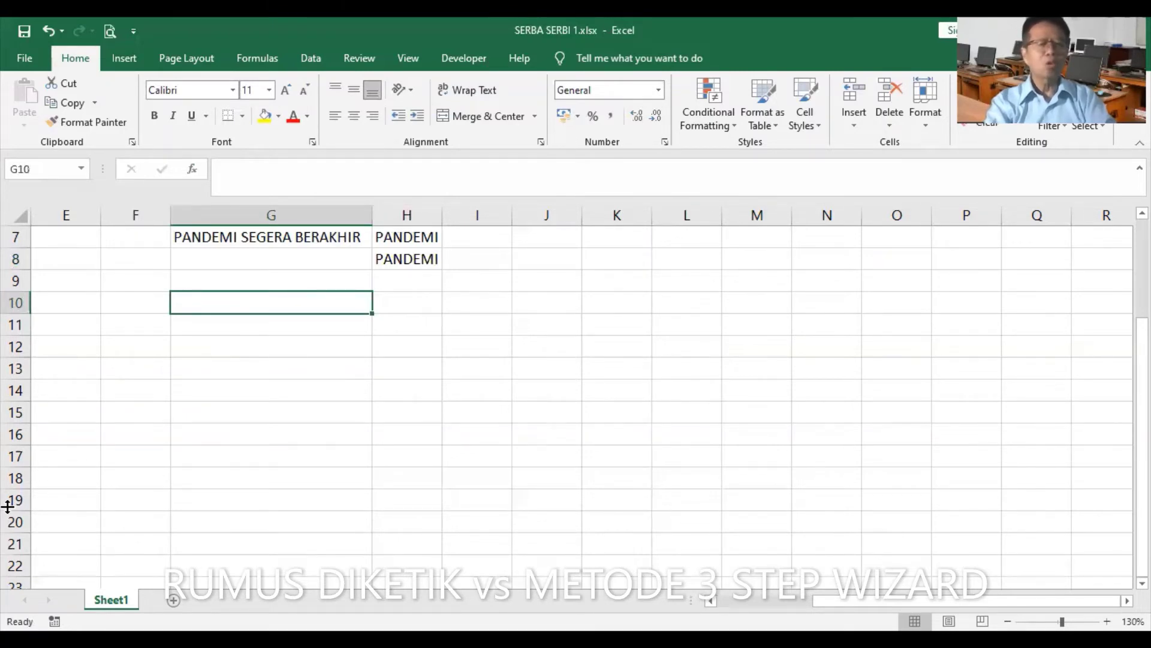
Step: Enter codes AA-S-W-S-0, AB-A-P-M-2 and AA-D-W-M-1 into G10, G11 and G12
type("AA")
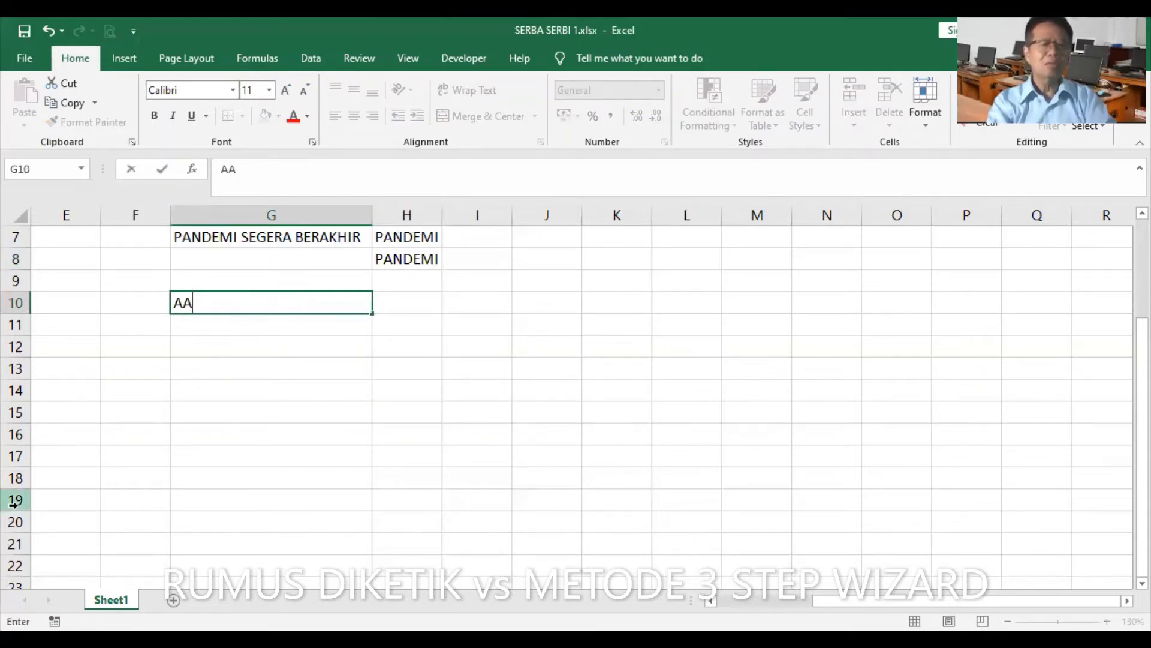
type("-")
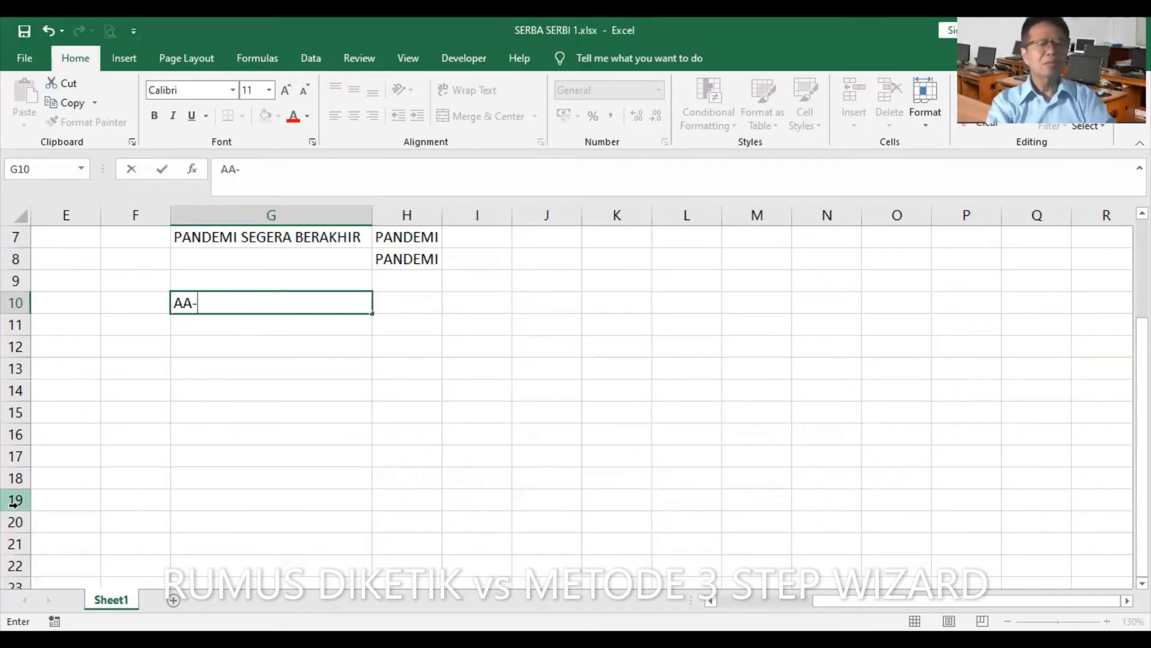
type("S-")
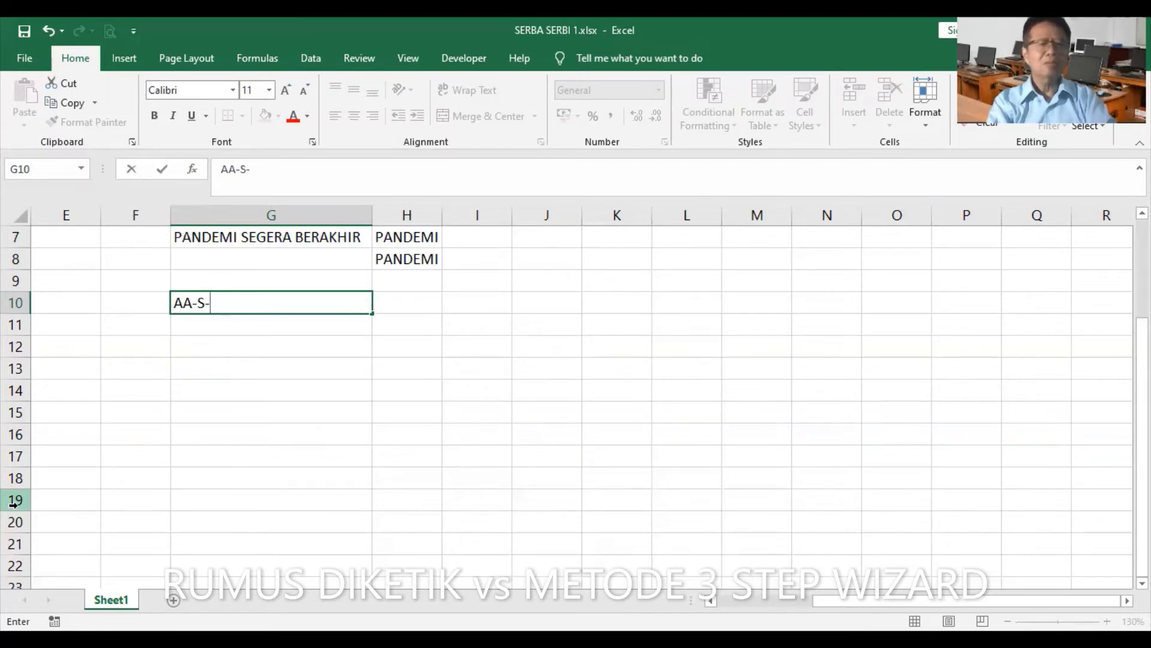
type("W-")
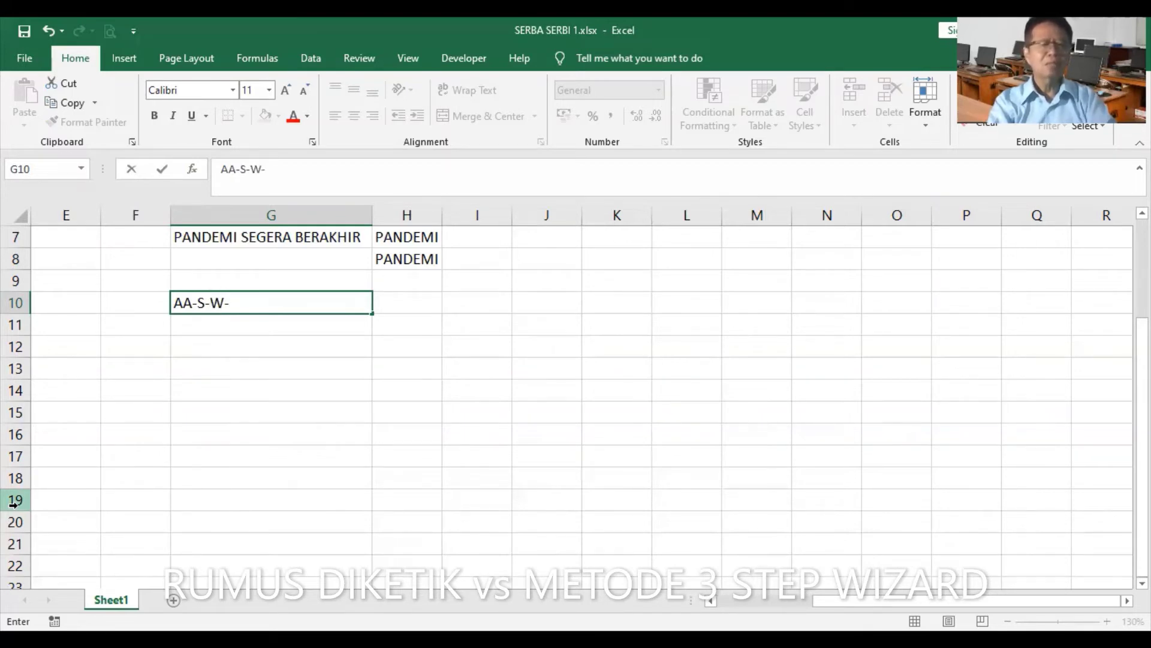
type("S-")
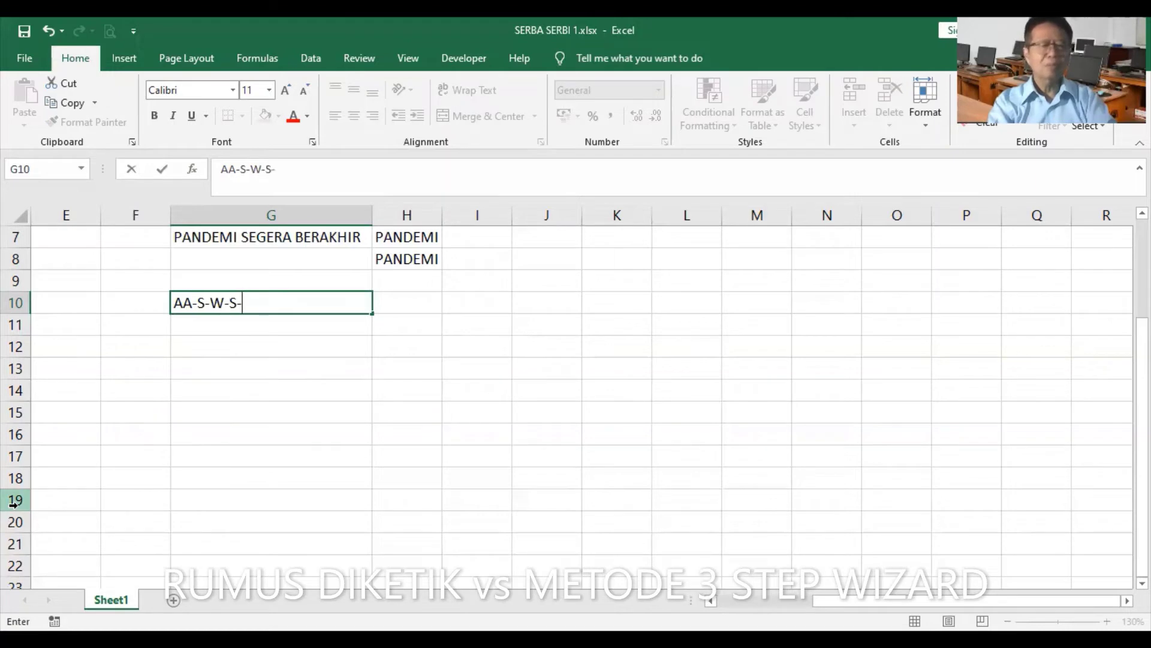
type("0")
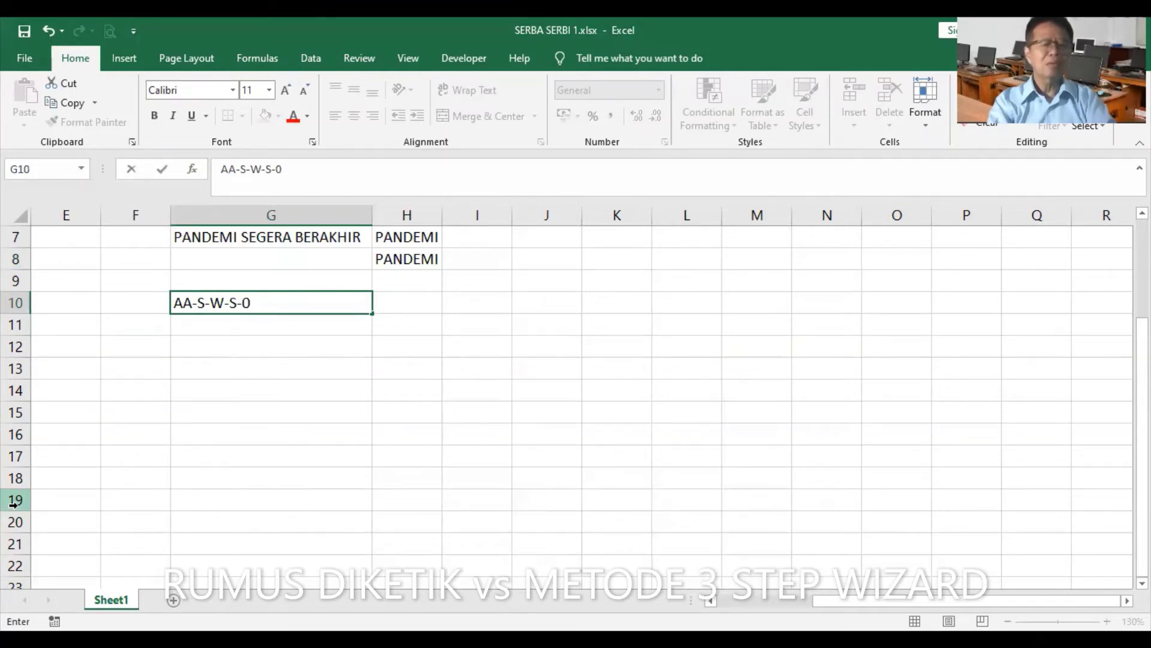
key("Return")
type("A")
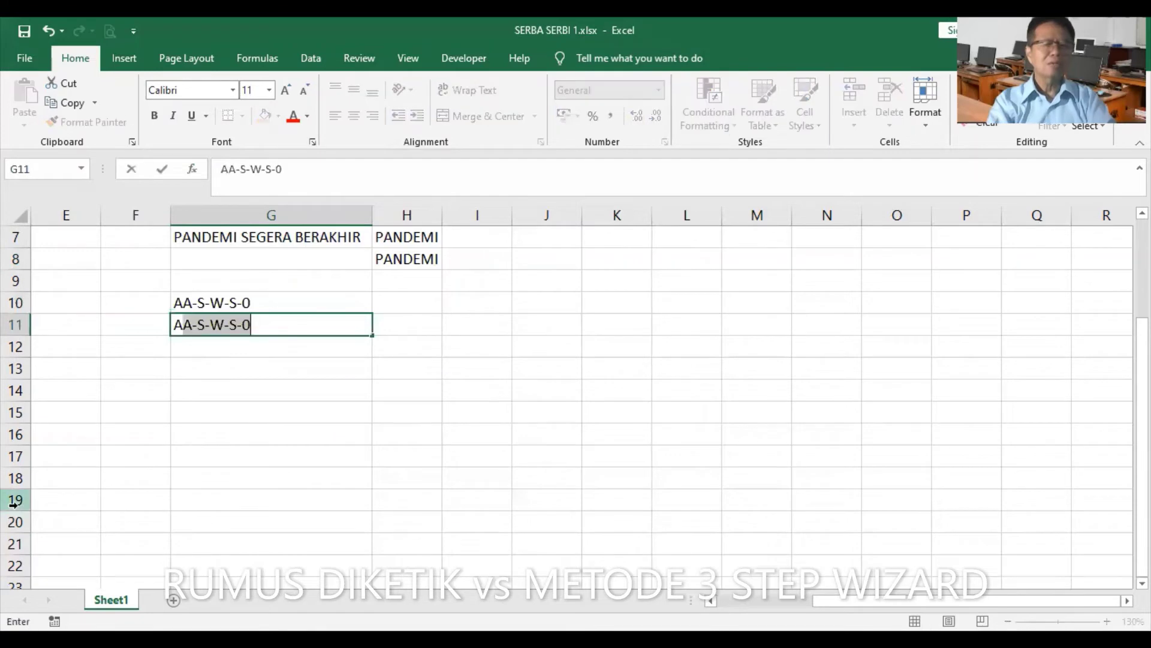
type("B-")
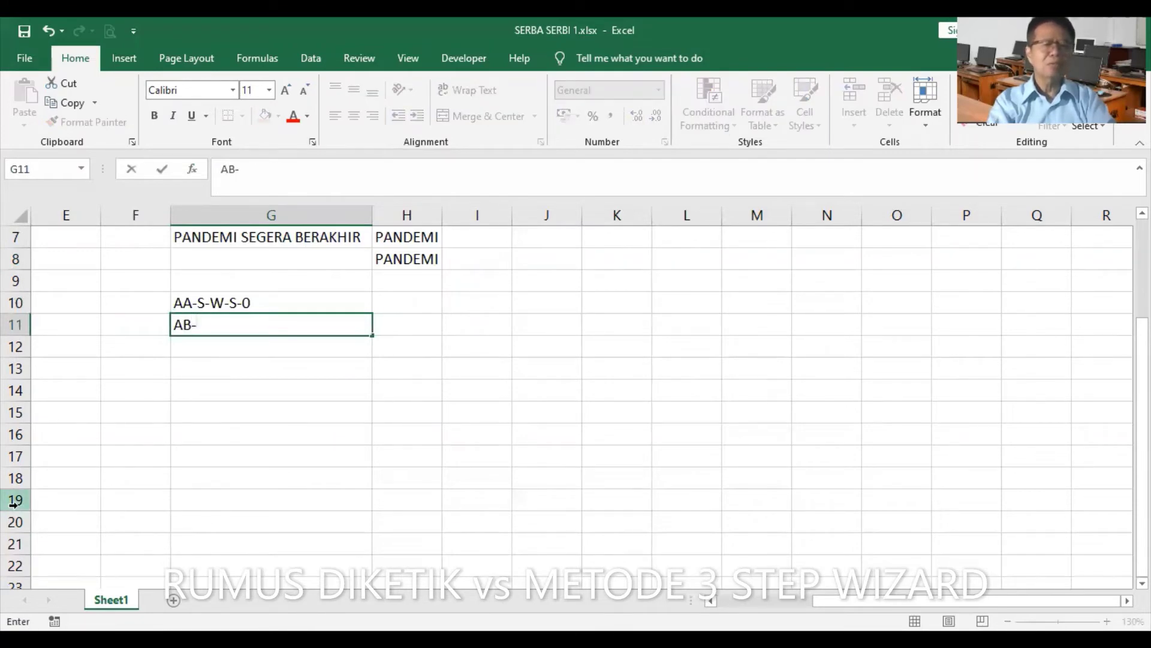
type("A-P")
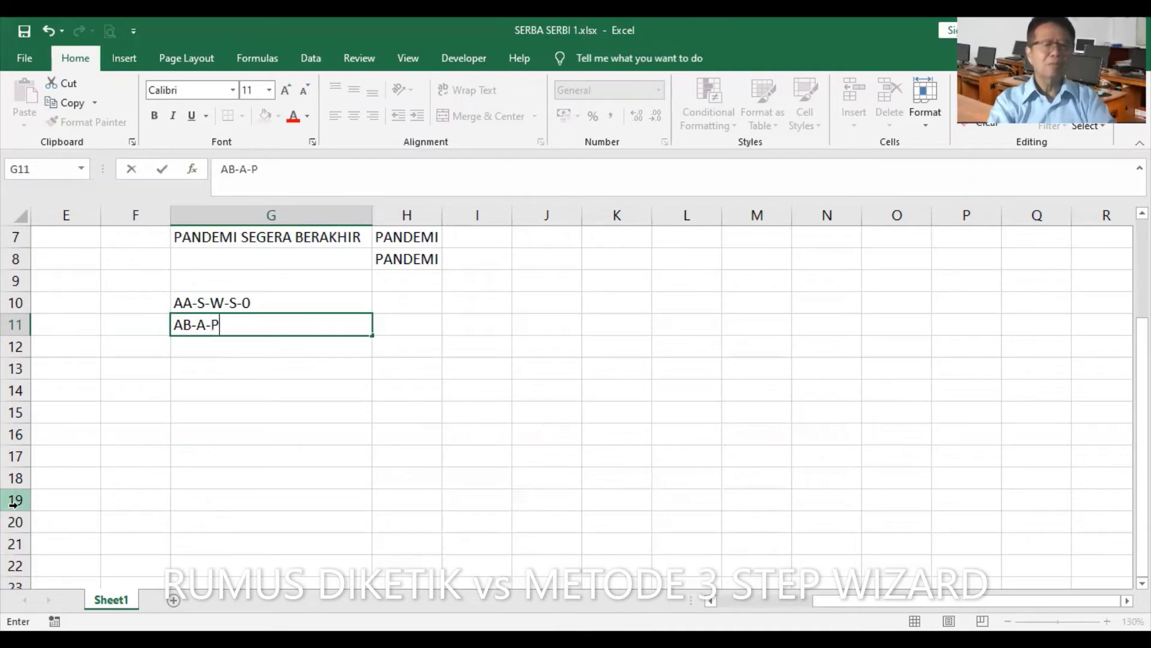
type("-")
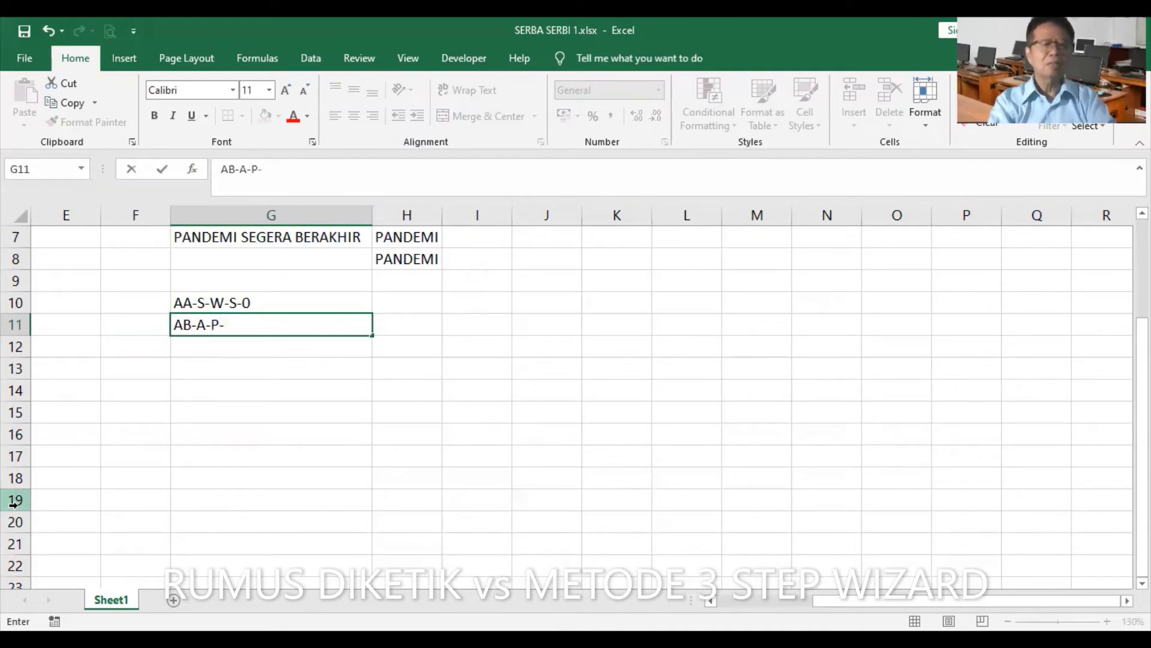
type("M-2")
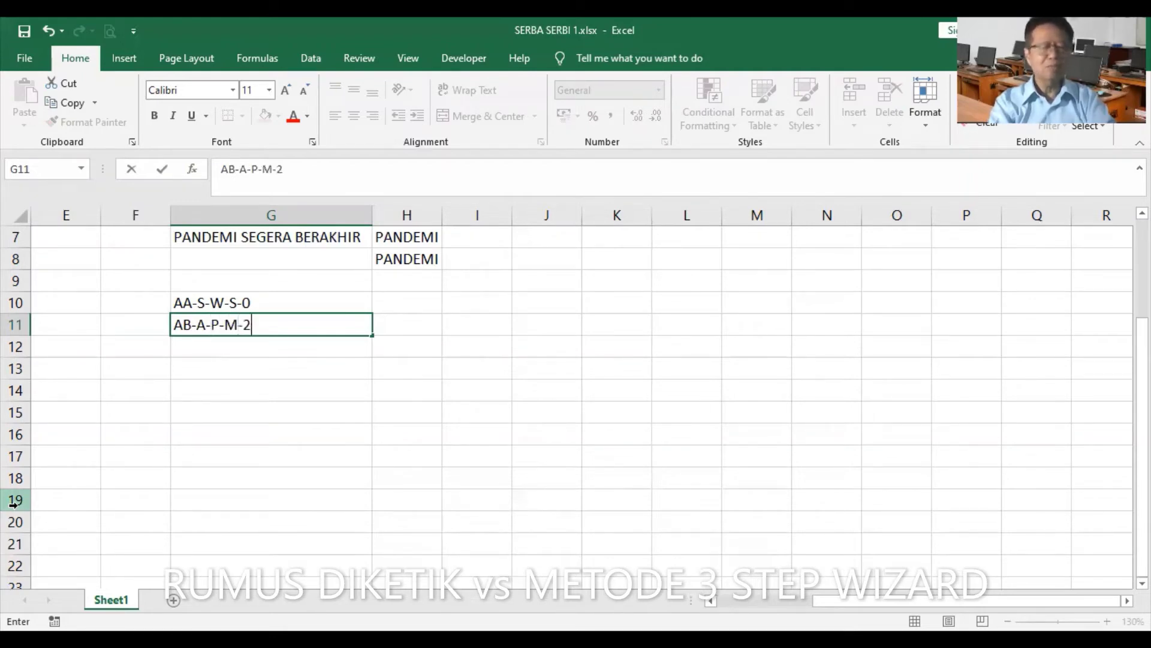
key("Return")
type("A")
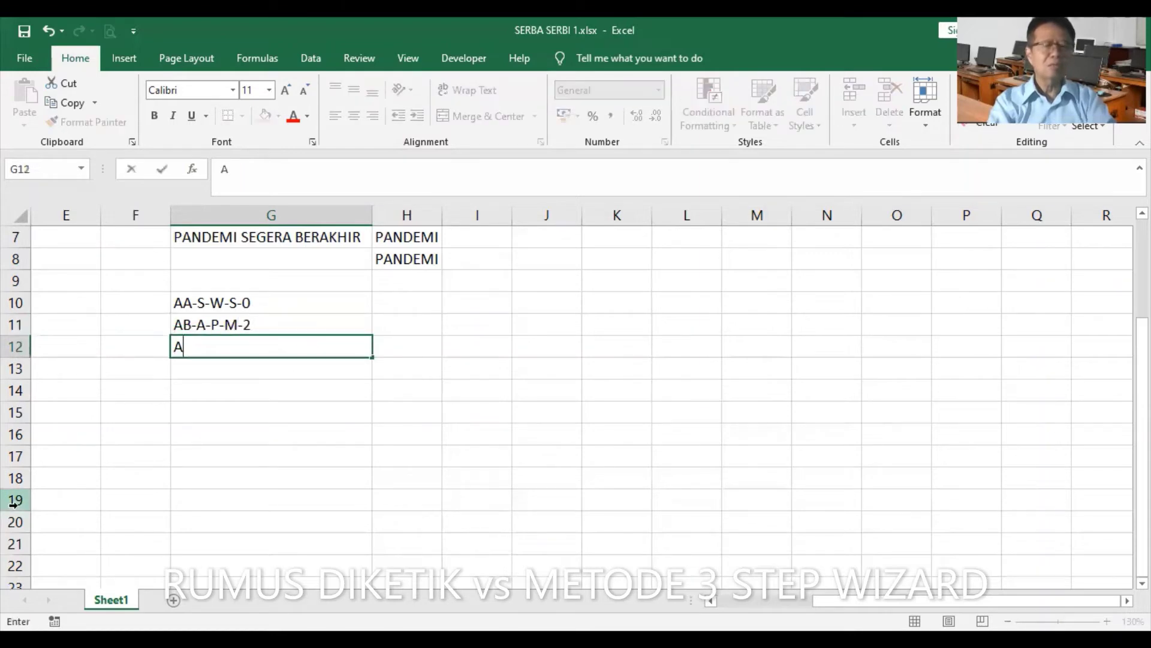
type("A-")
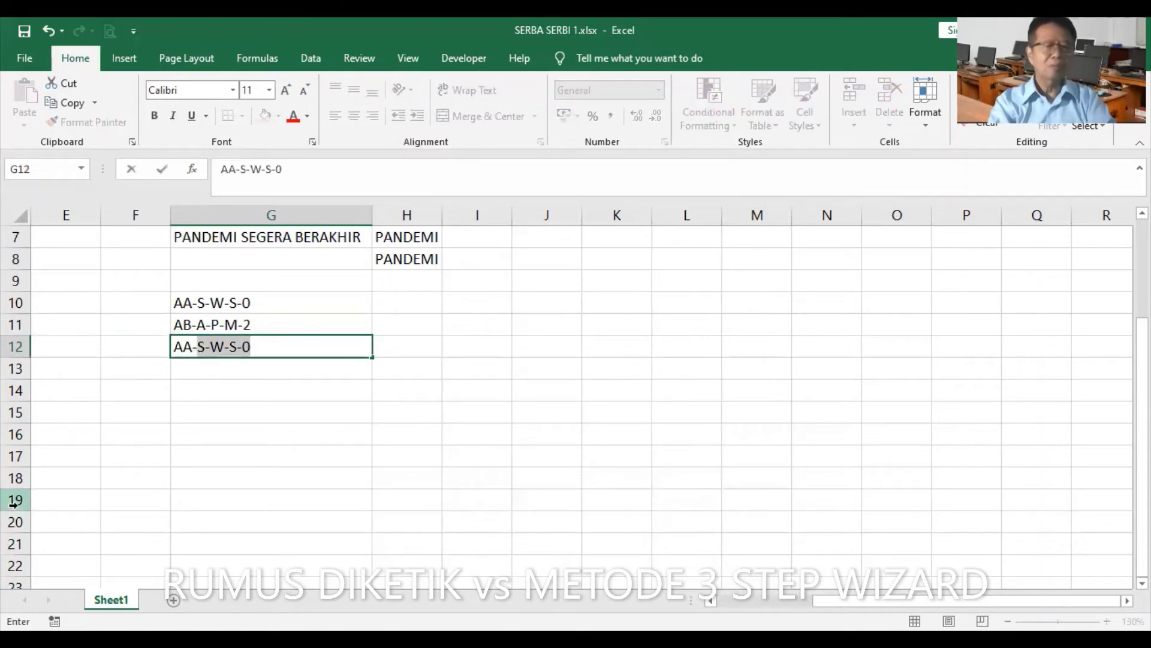
type("D")
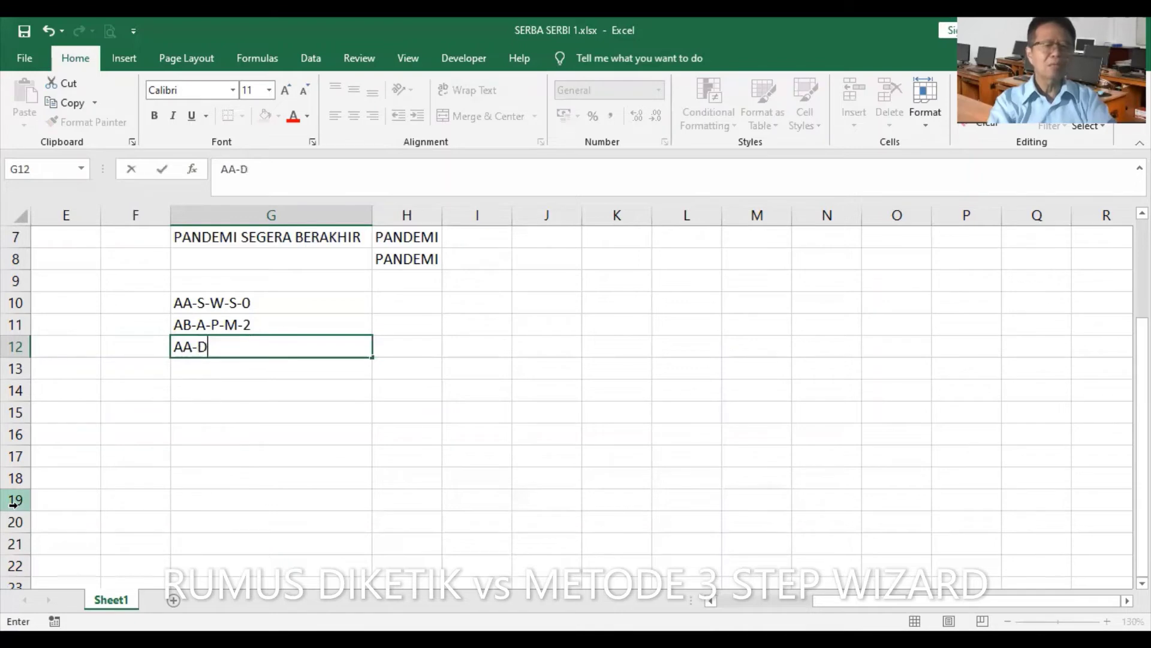
type("-")
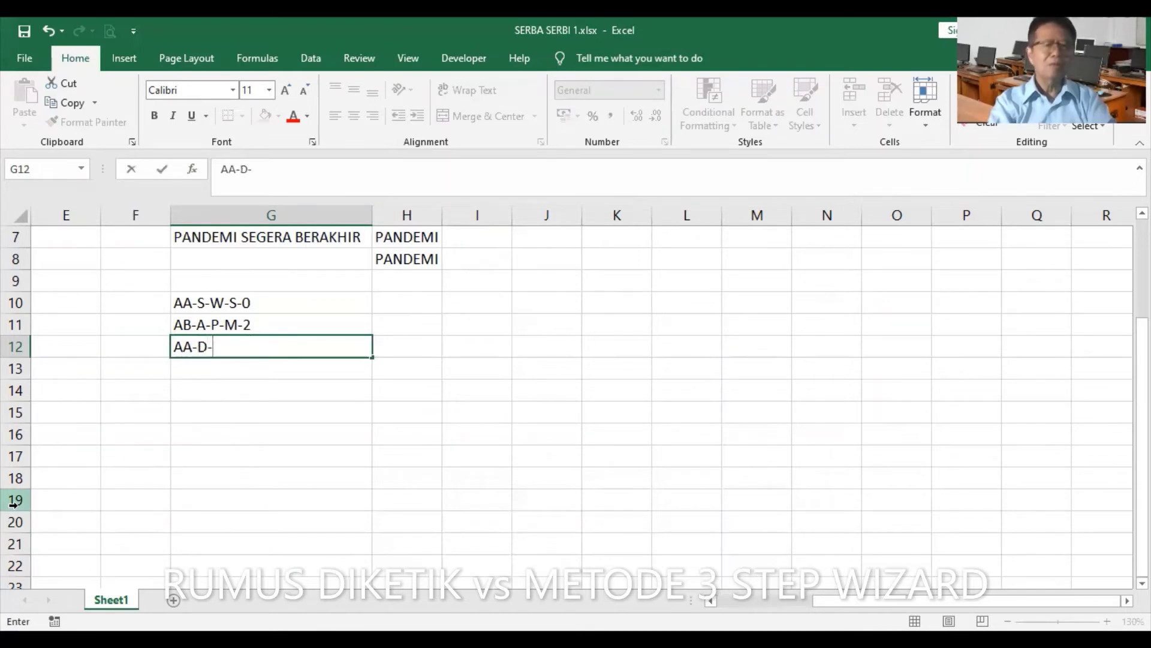
type("W")
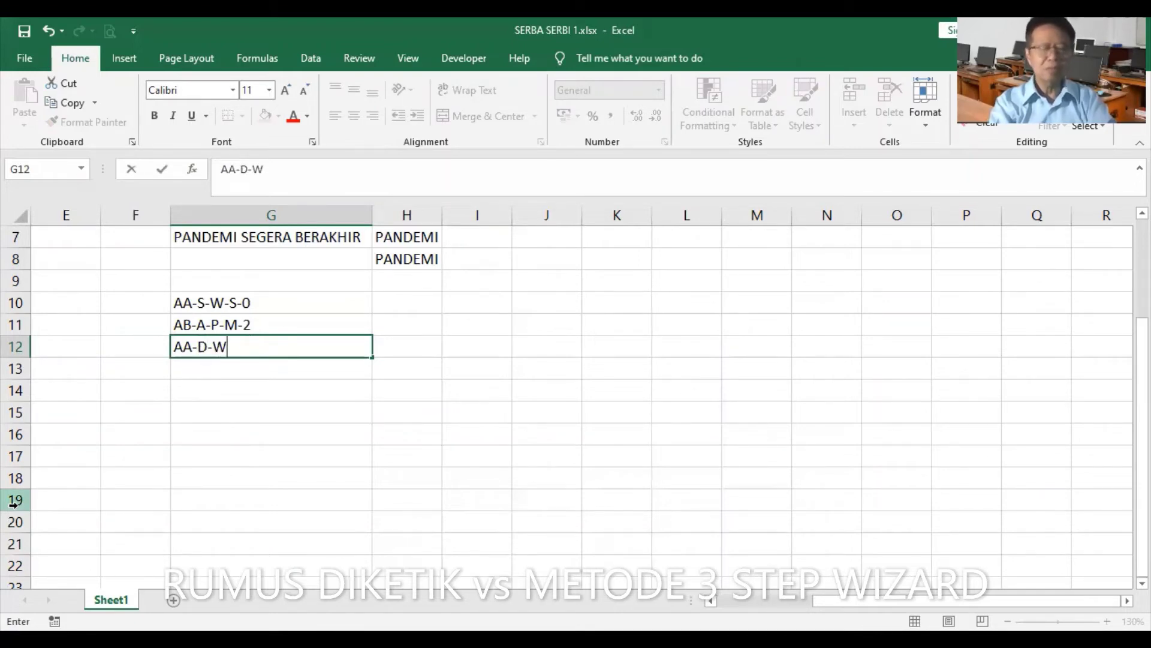
type("-")
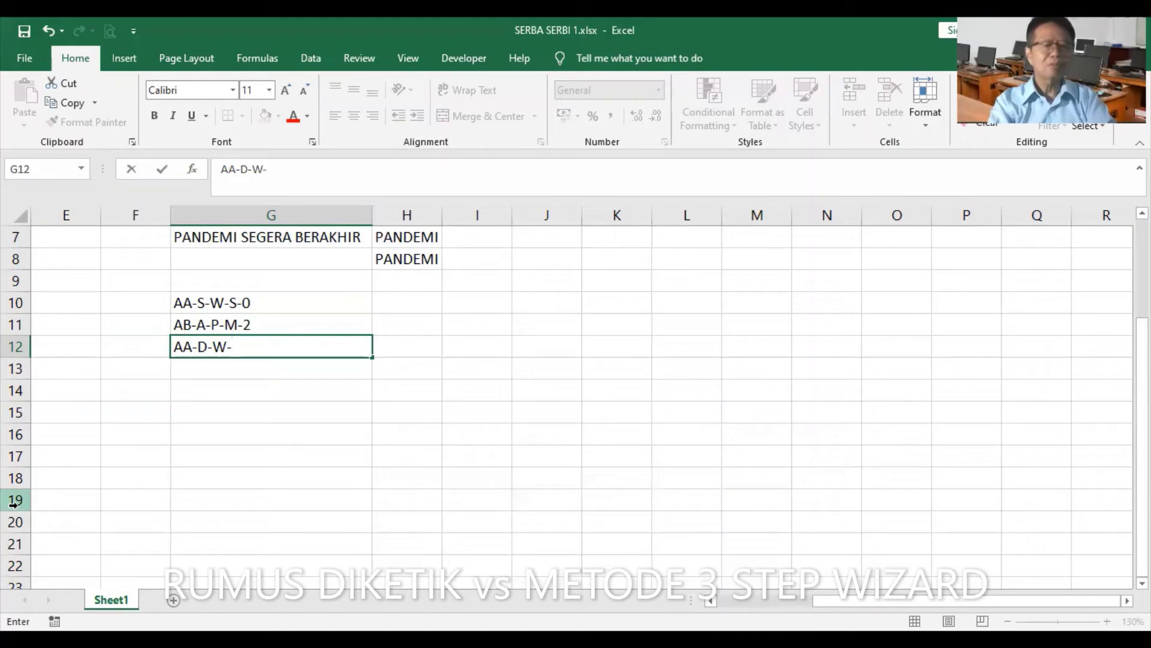
type("M-")
type("1")
key("Return")
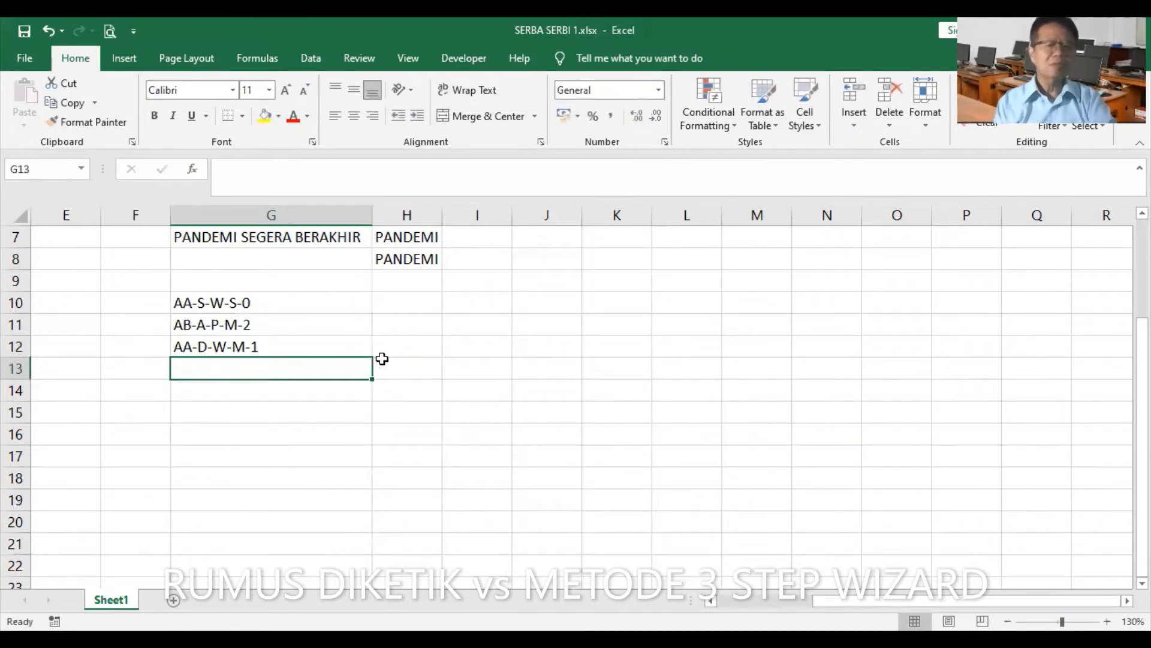
Step: Make the W in G10's code AA-S-W-S-0 bold and red
left_click(396, 303)
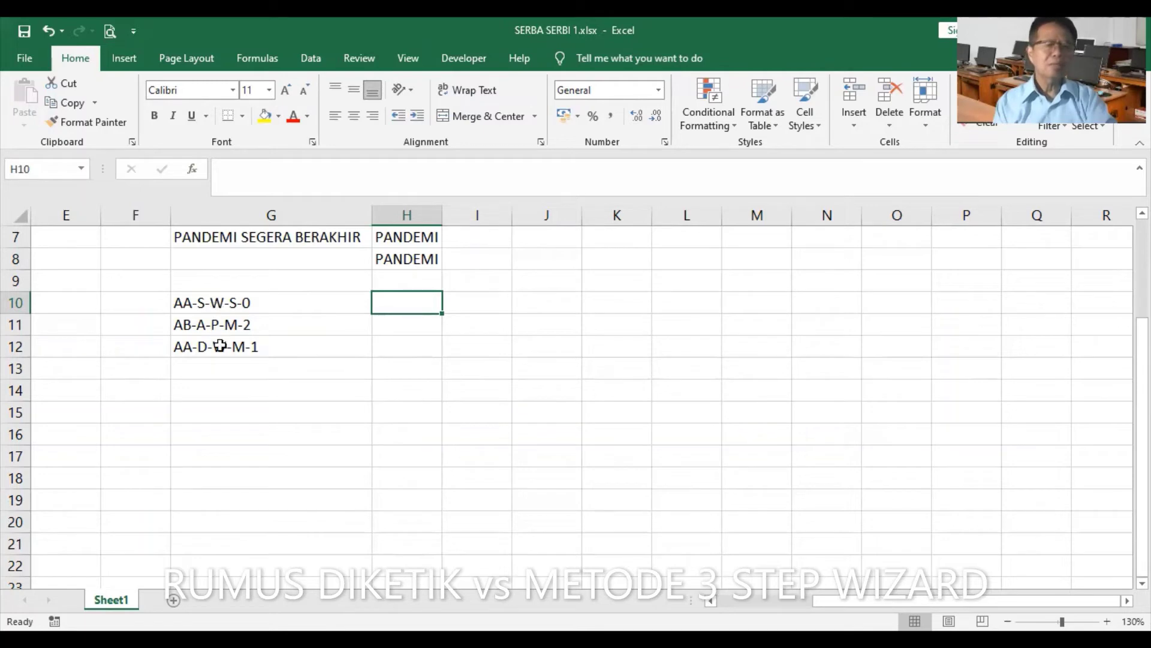
left_click(217, 302)
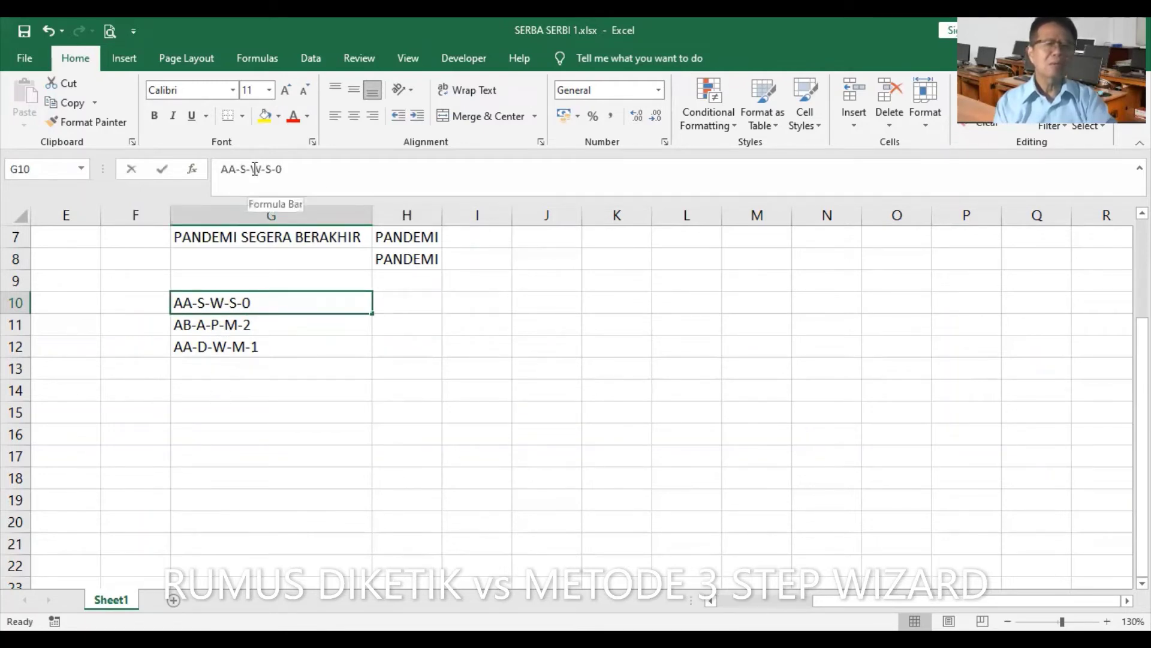
left_click_drag(254, 169, 258, 170)
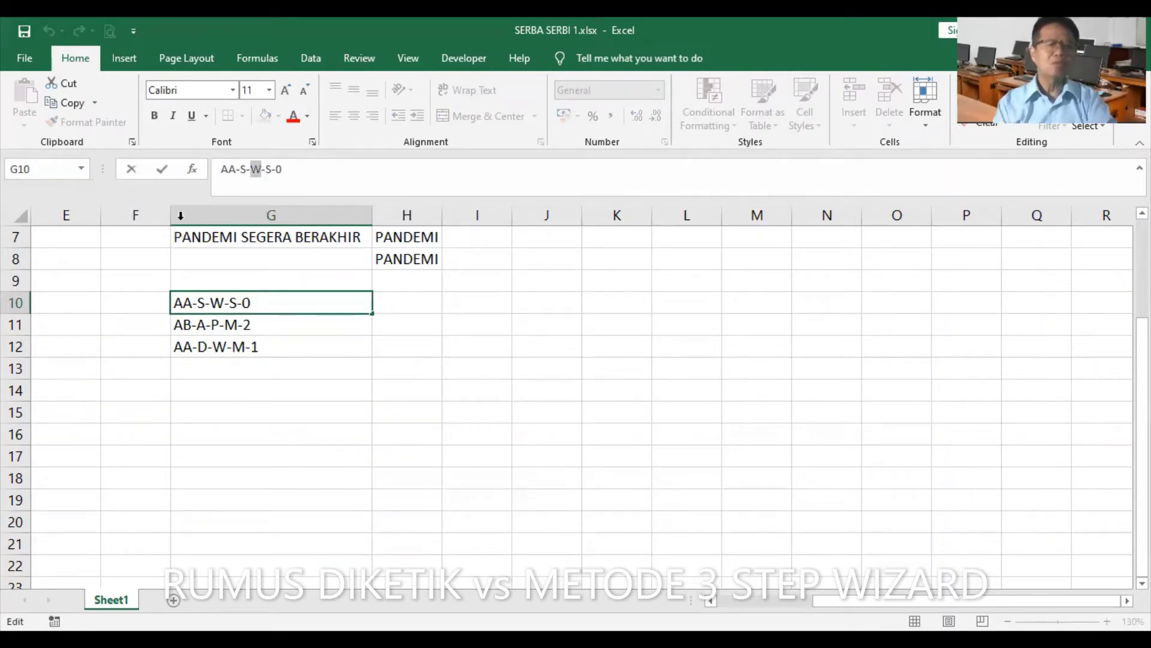
left_click(293, 116)
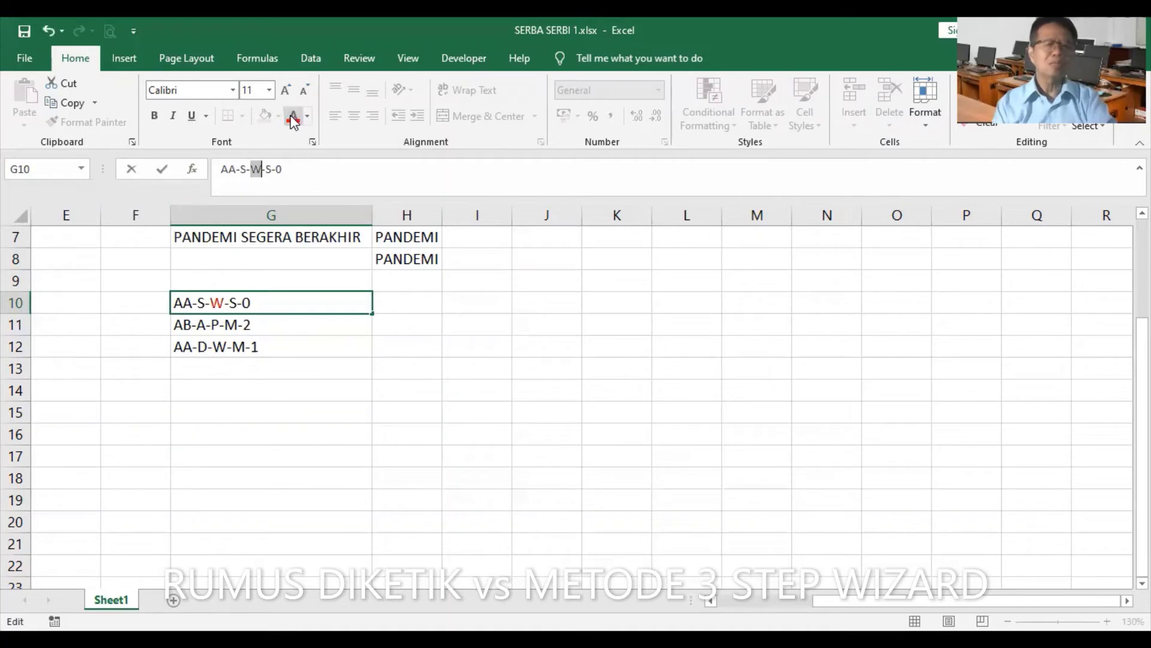
left_click(154, 116)
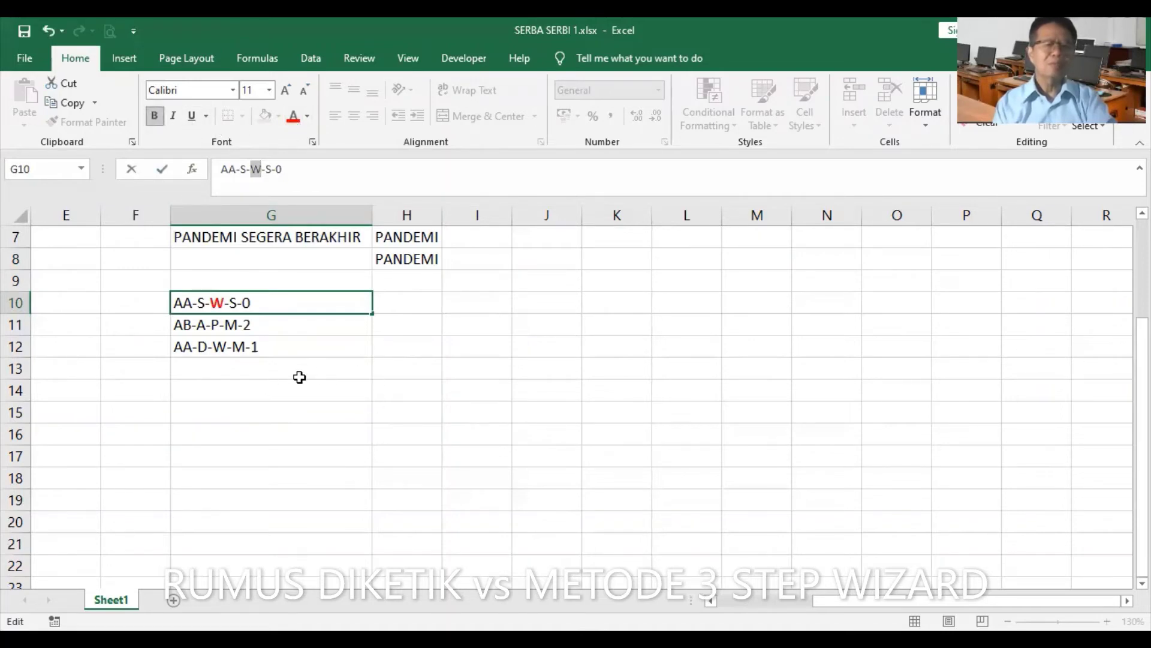
left_click(401, 305)
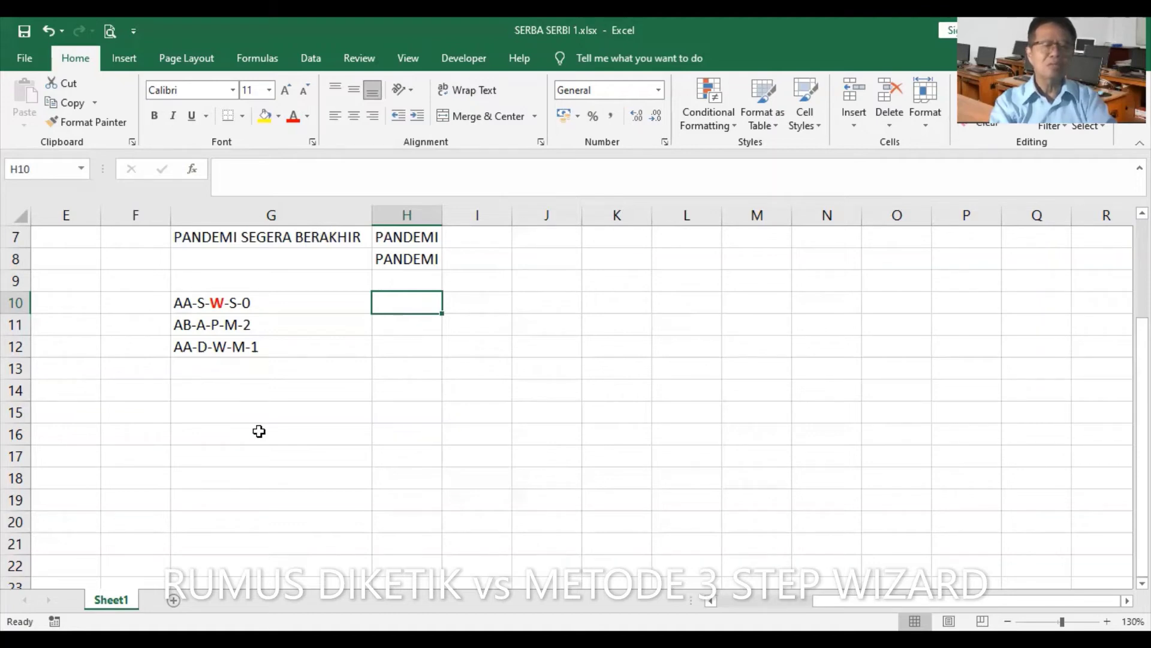
Step: Begin H10's formula as =IF(MID(G10, using G10's code as the text
type("=")
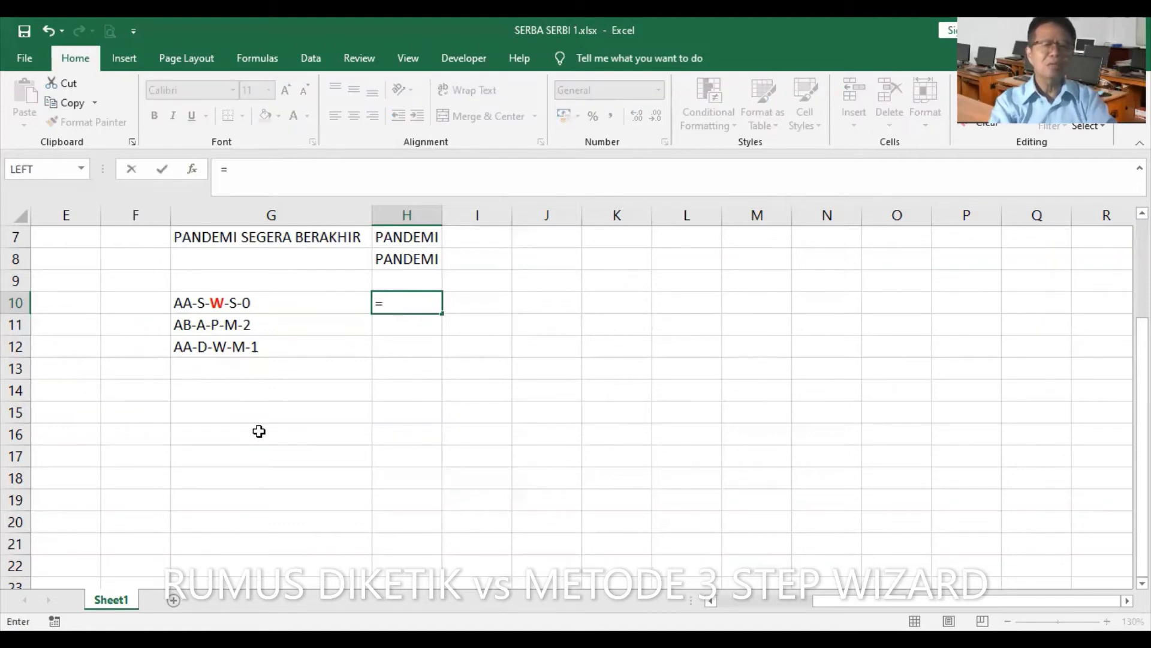
type("IF)")
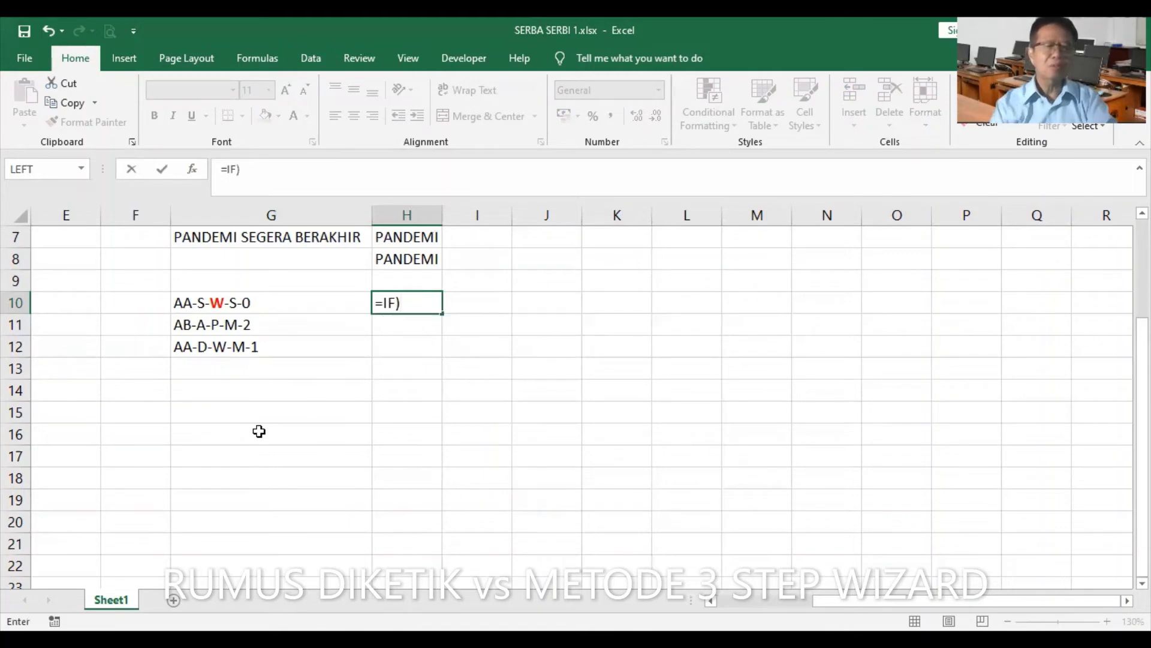
key("BackSpace")
type("(")
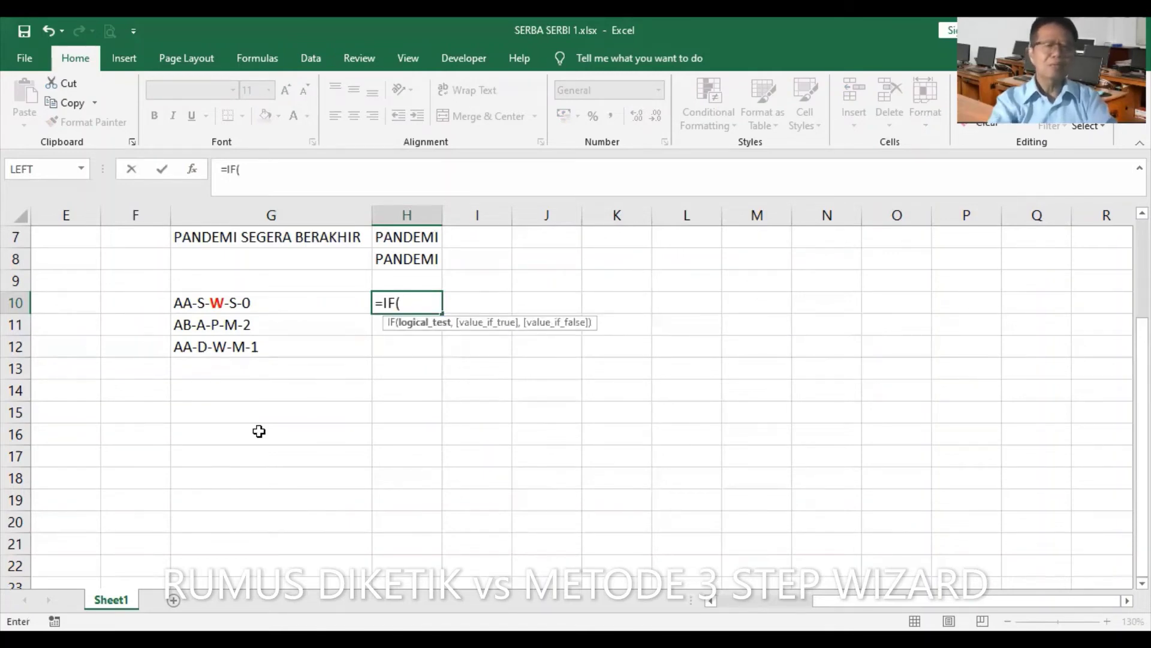
type("MID")
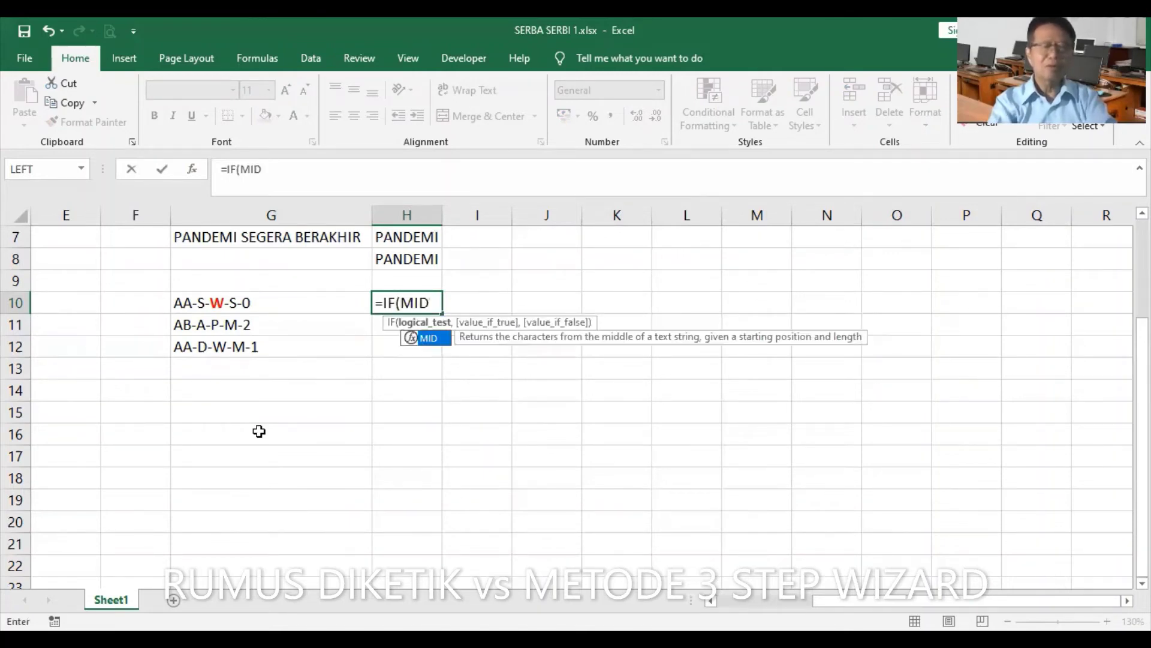
type("(")
left_click(227, 305)
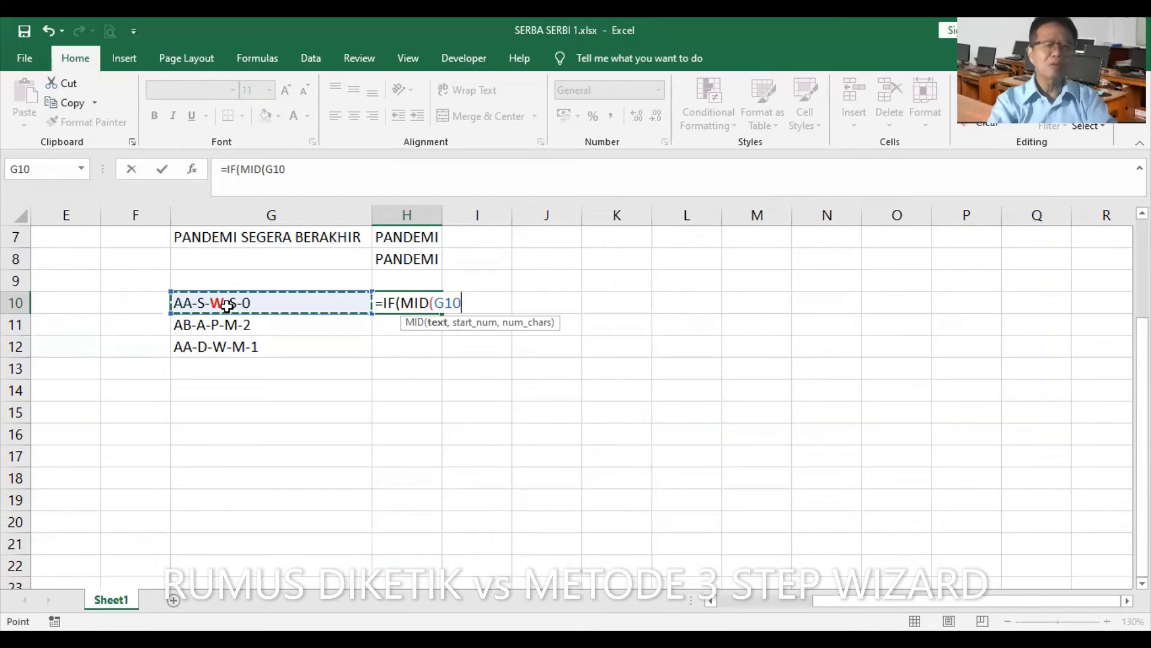
type(",")
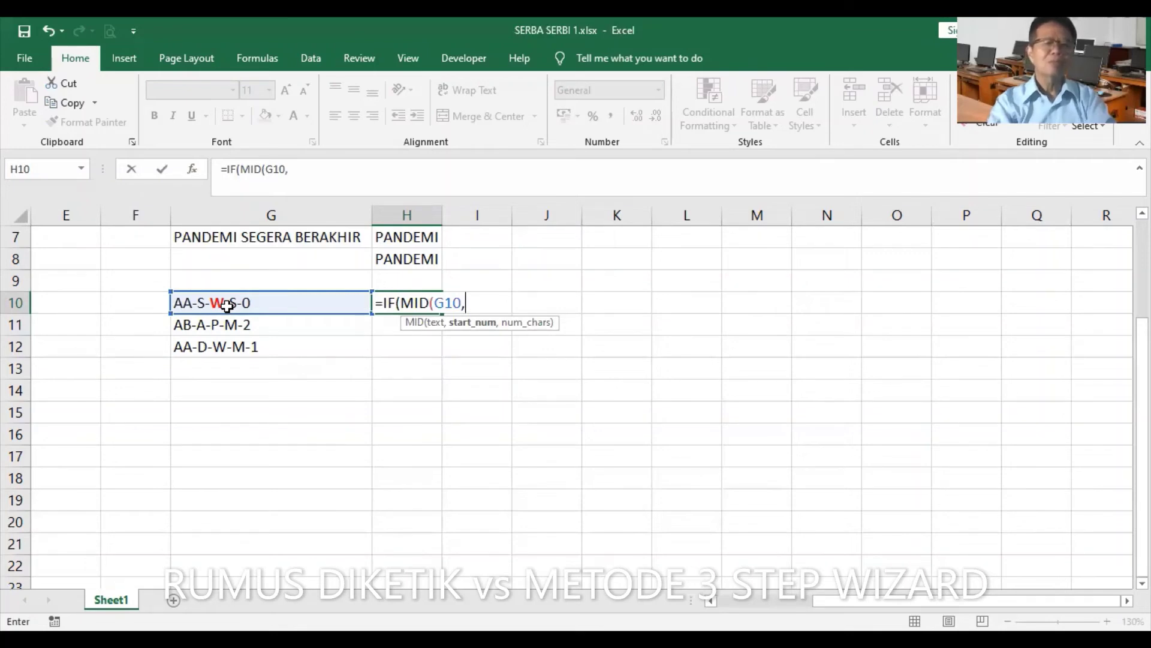
Step: Complete H10 as =IF(MID(G10;6;1)="P";"PRIA";"WANITA") and try to commit it
key("BackSpace")
type(";")
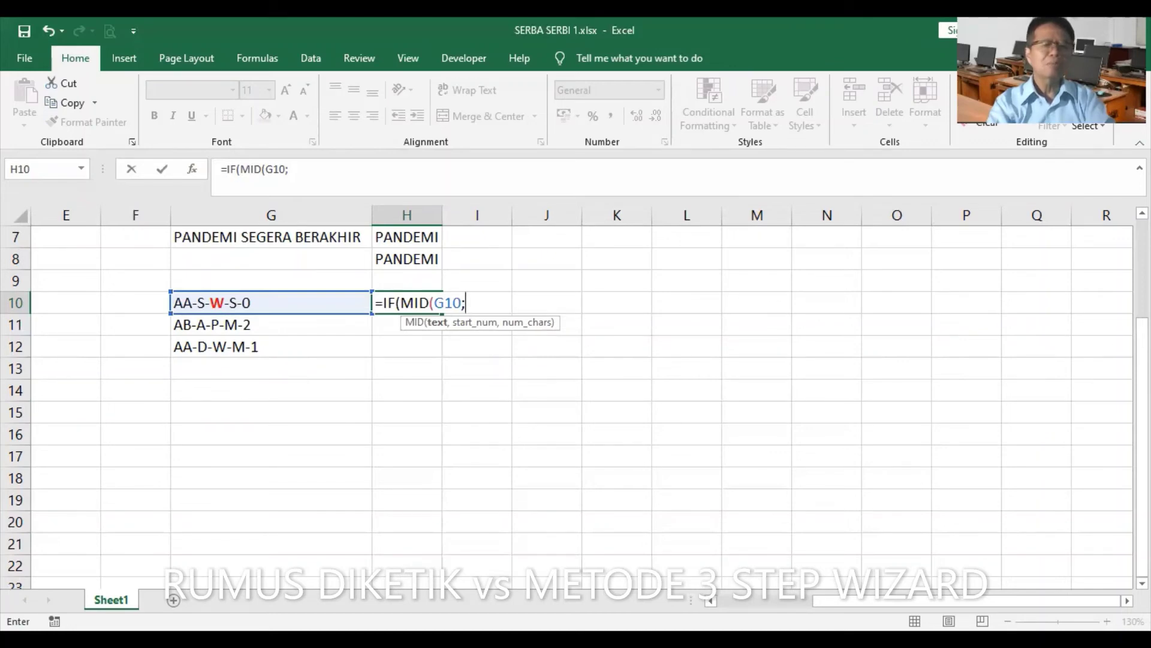
type("6;")
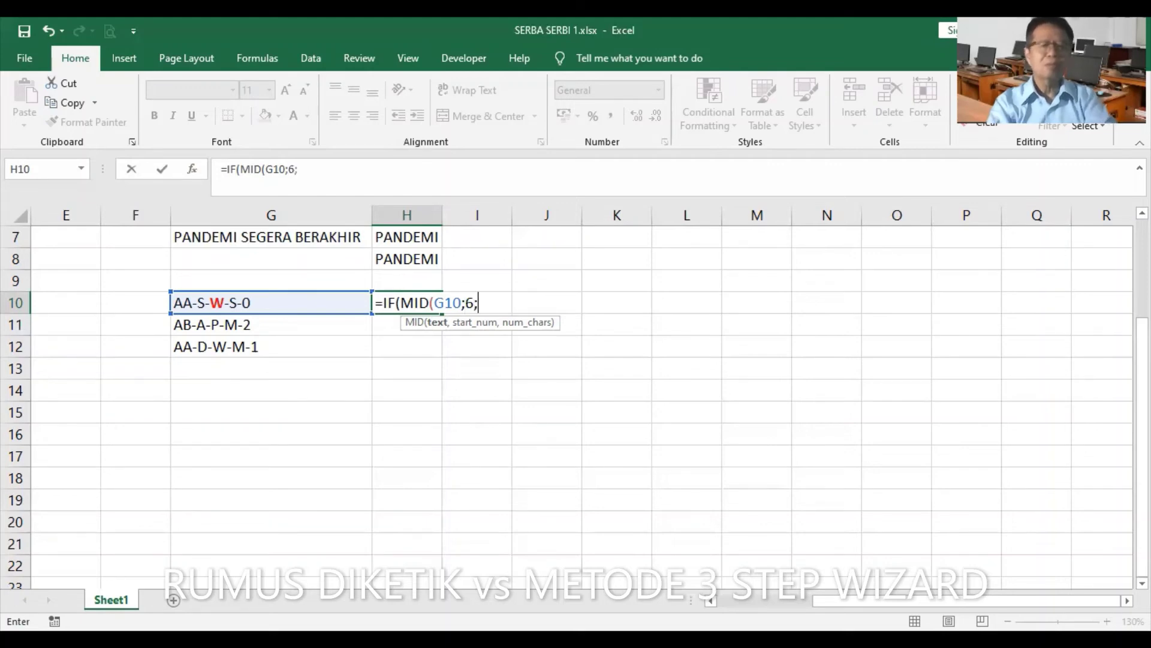
type("1)")
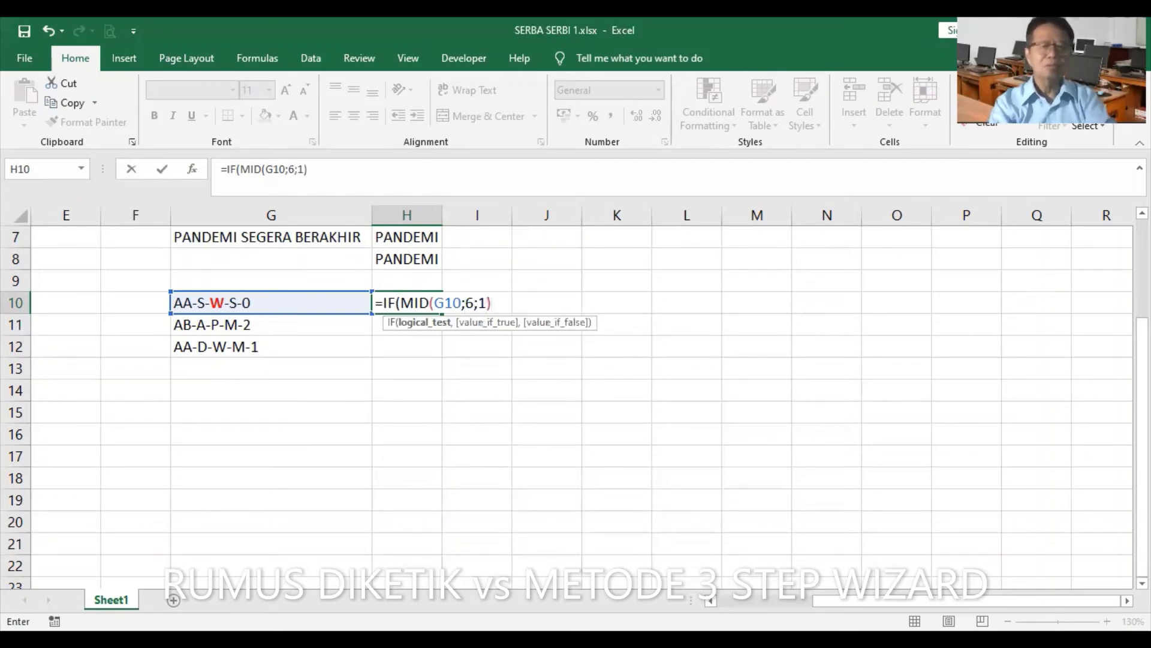
type("=\"")
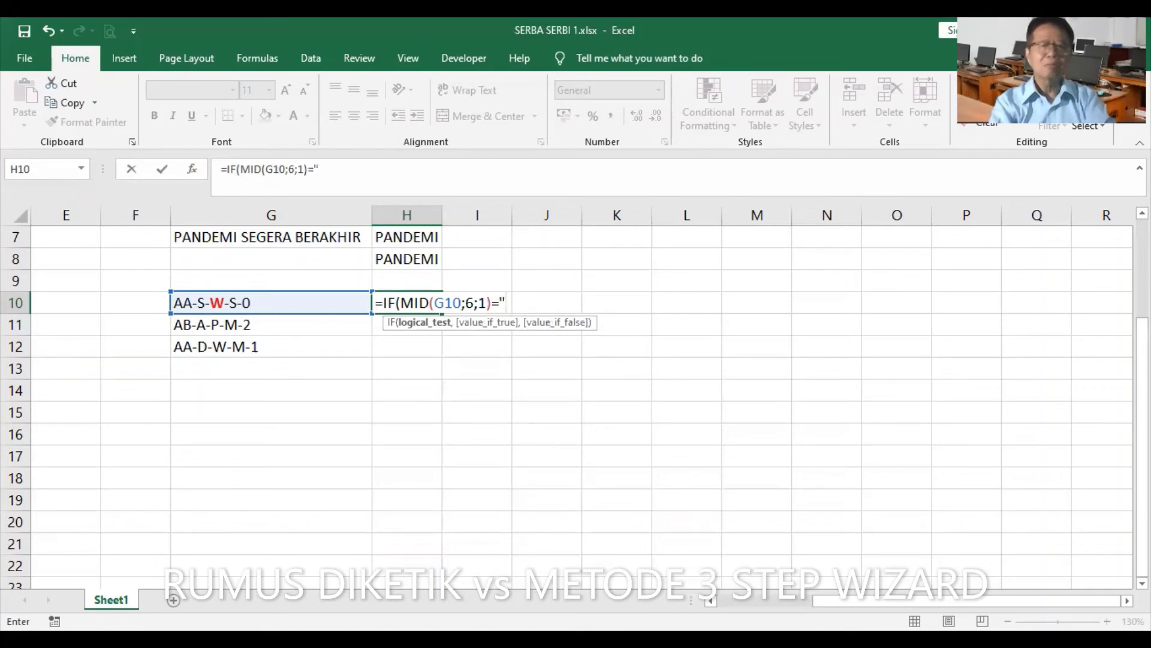
type("P\";")
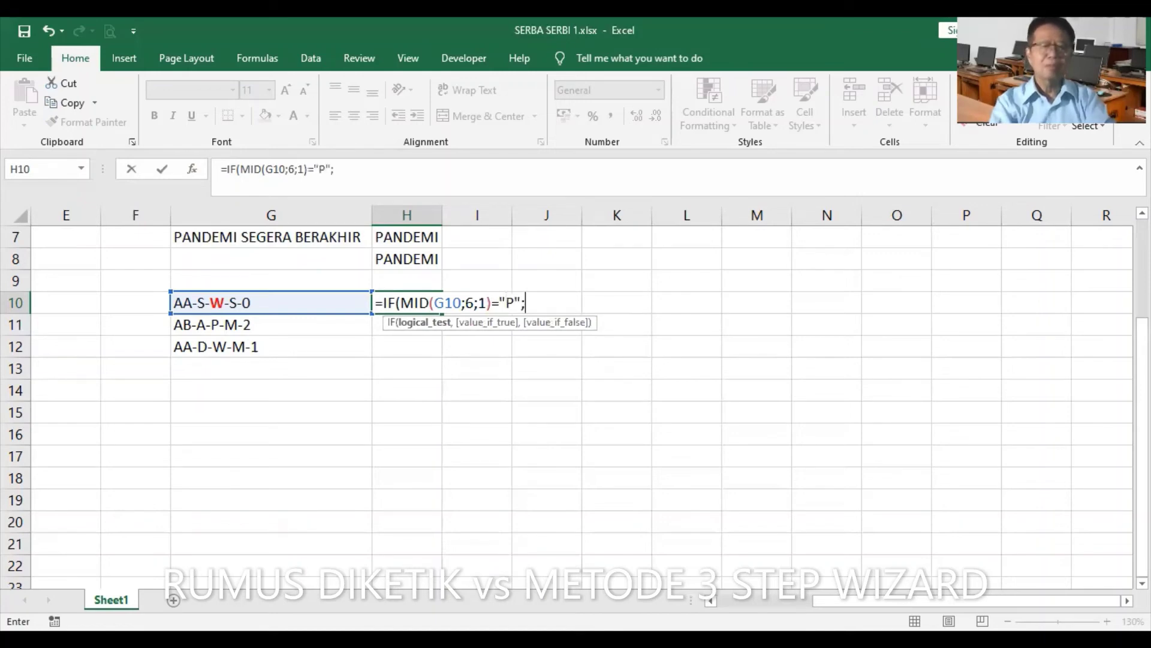
type("\"PRI")
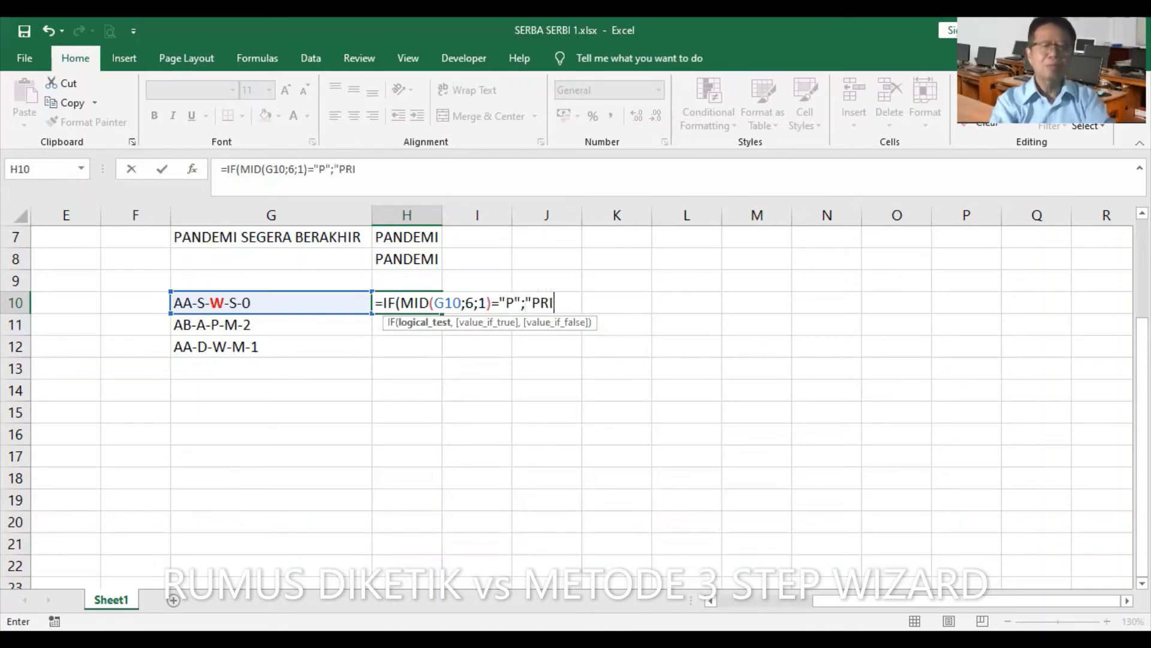
type("A\";")
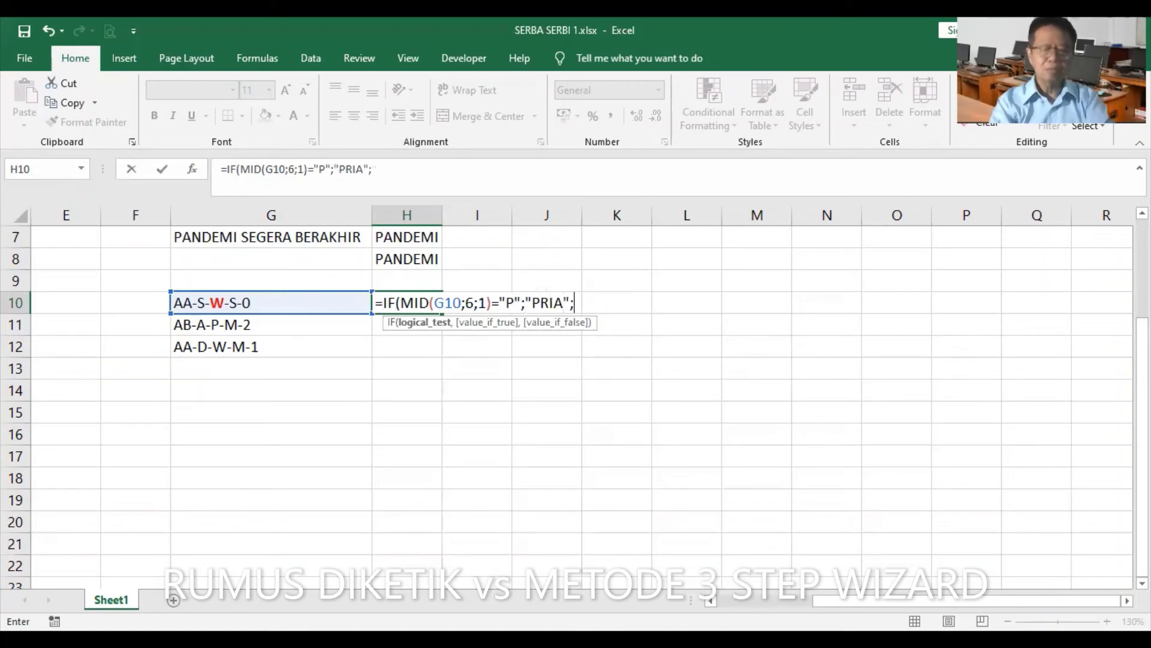
type("\"WANITA")
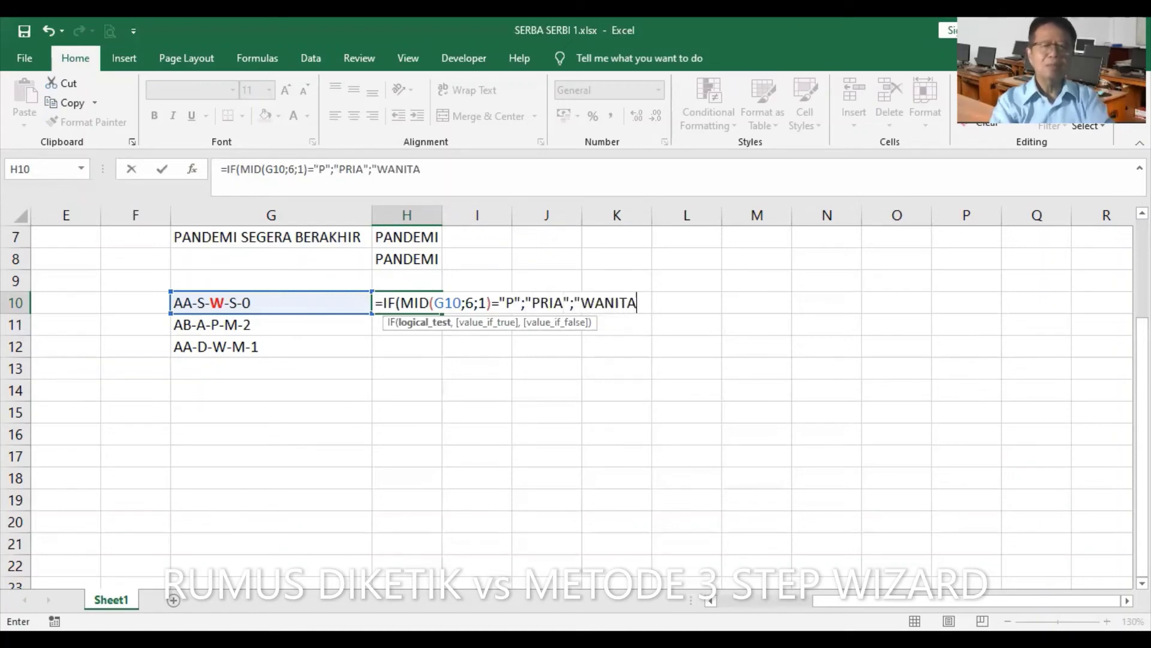
type("\")")
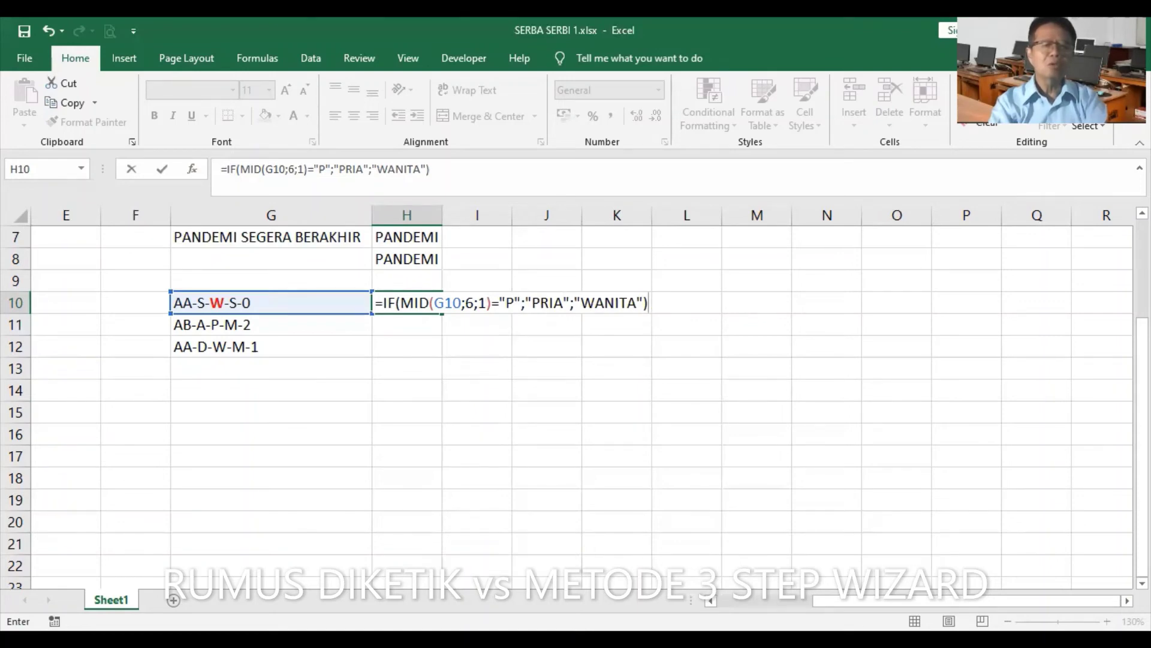
key("Return")
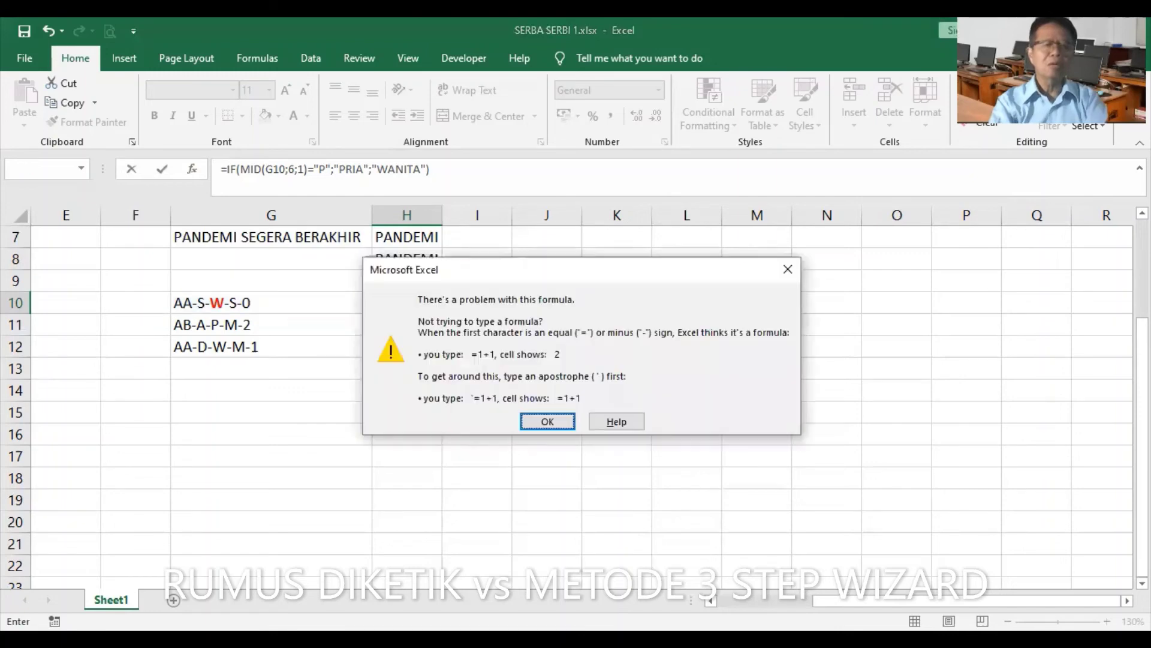
Step: Dismiss the error and replace all four semicolons in H10's formula with commas, showing WANITA
left_click(563, 420)
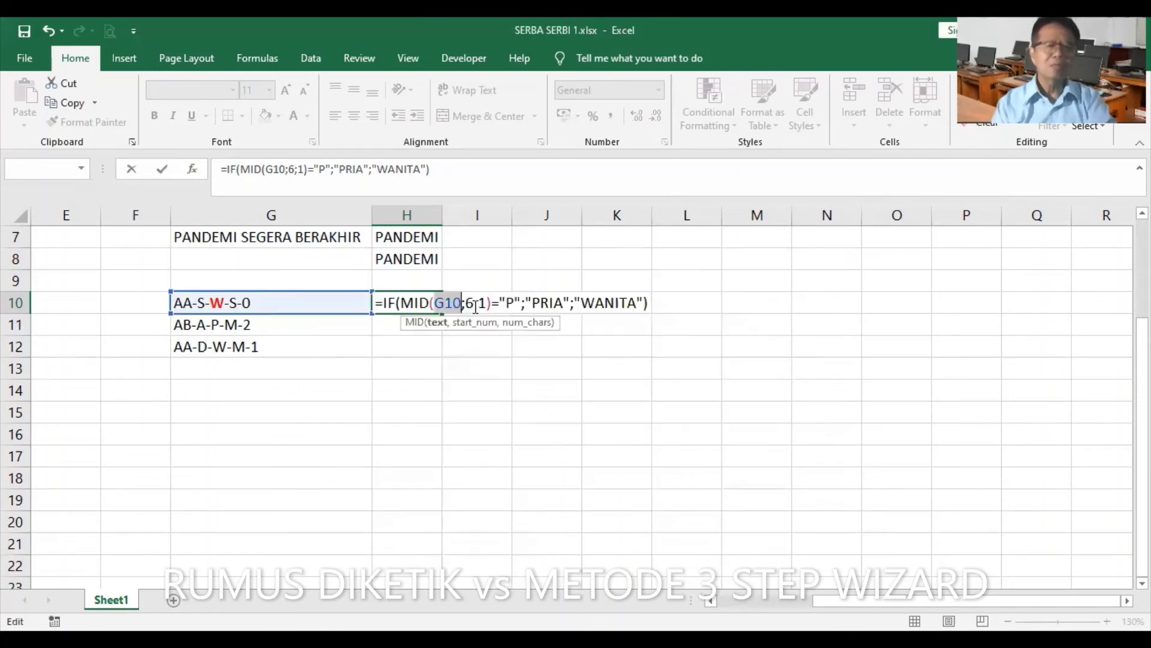
left_click(470, 302)
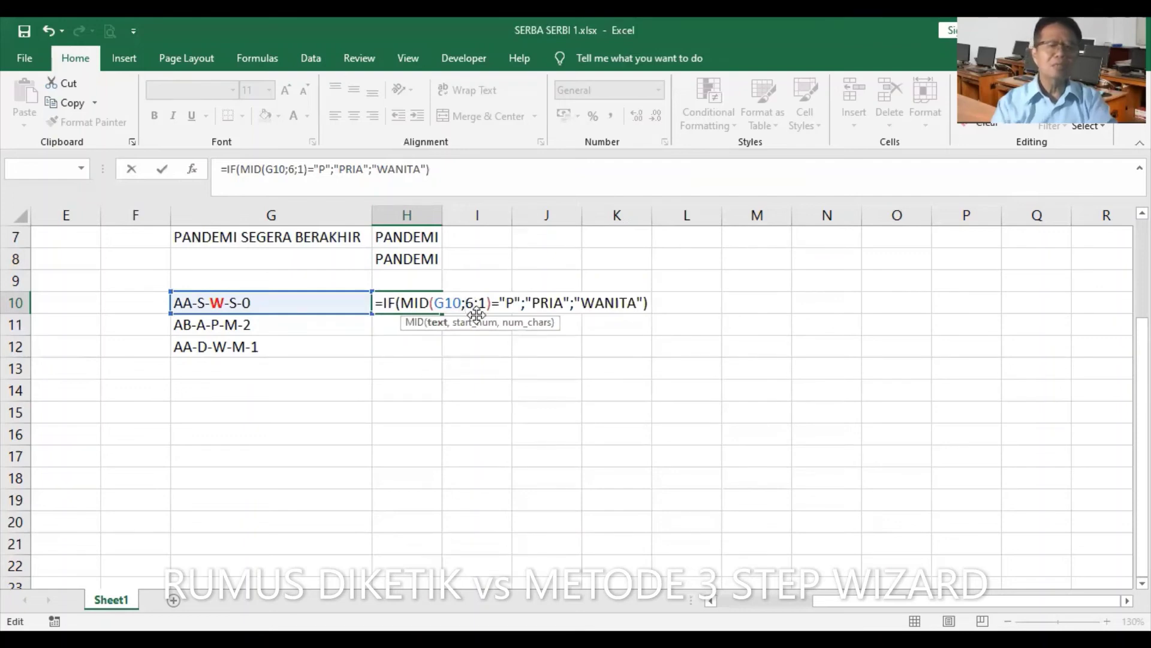
key("BackSpace")
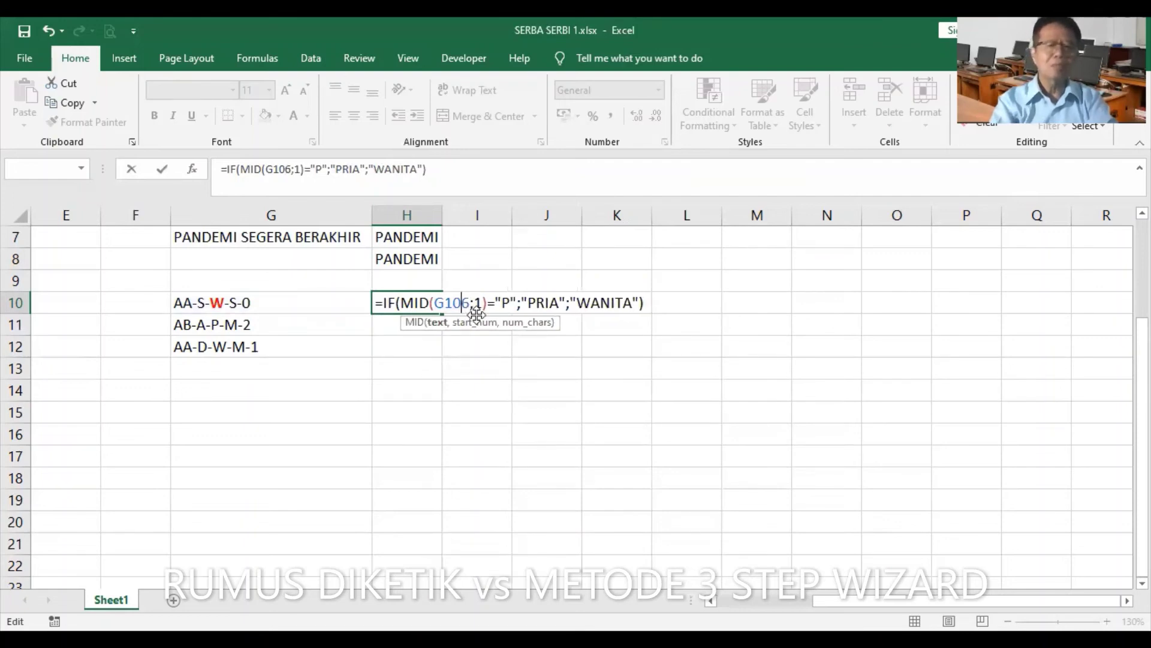
type(",")
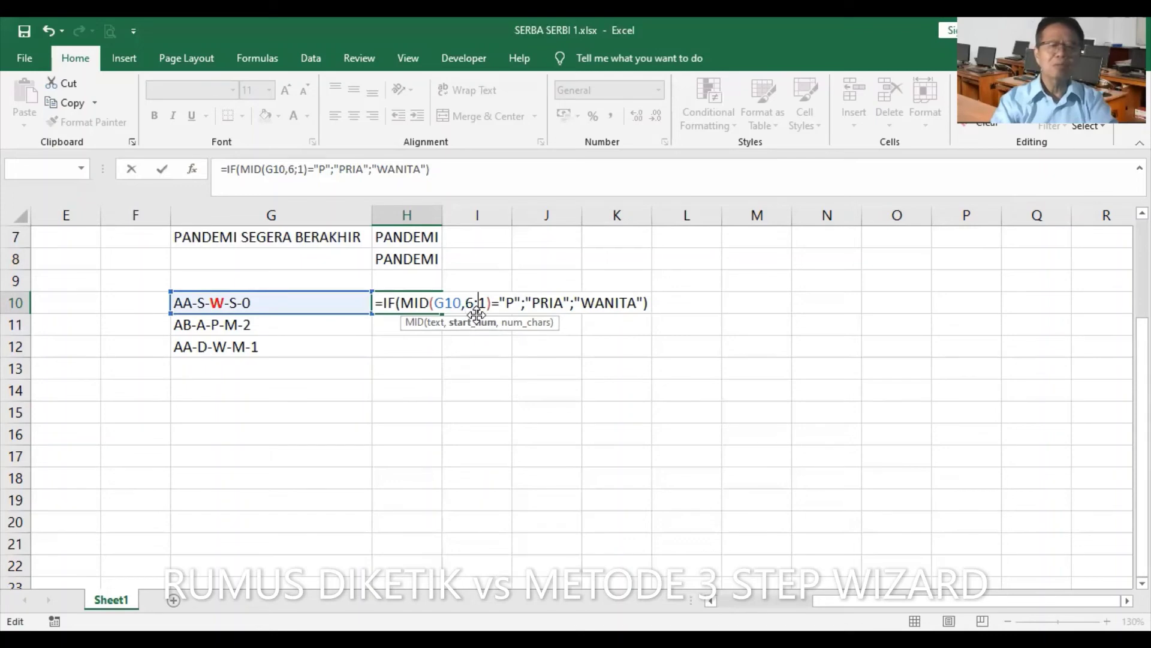
key("BackSpace")
type(",")
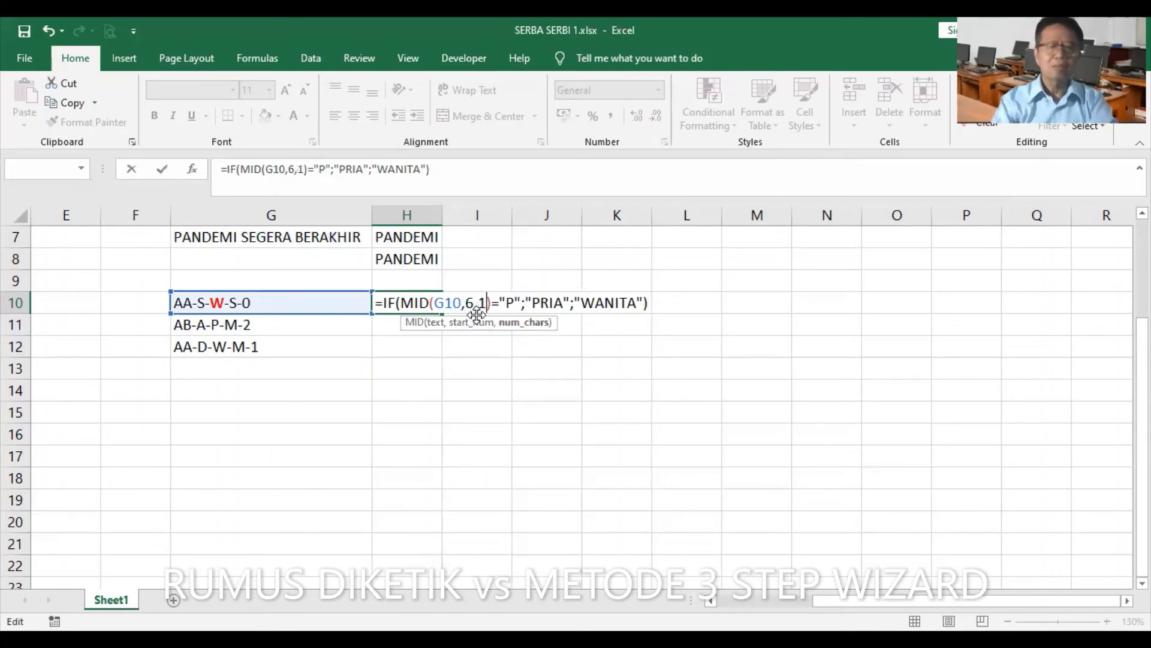
key("Right")
key("Right")
key("Right")
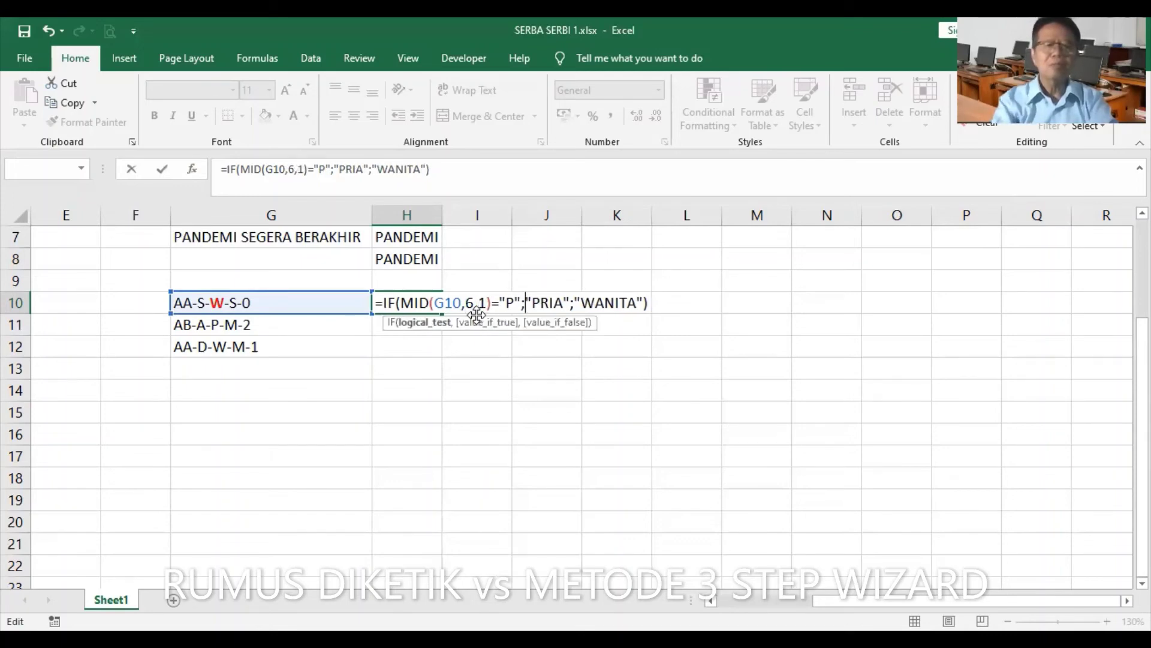
key("BackSpace")
type(",")
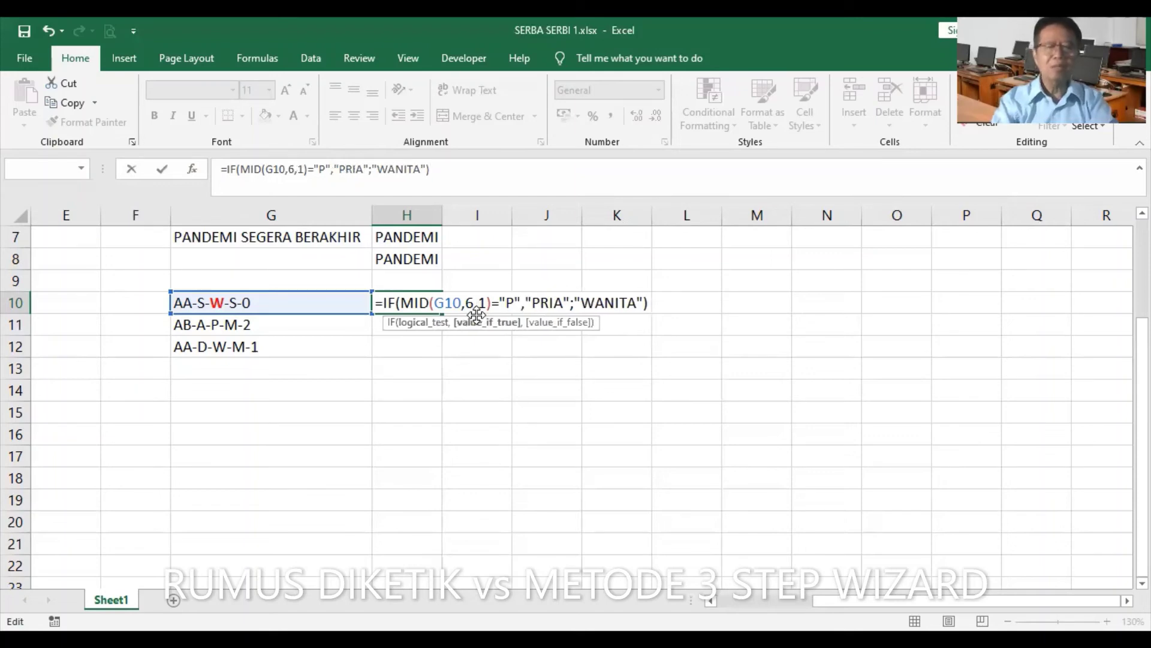
key("Right")
key("Right")
key("Right")
key("Right")
key("Right")
key("Right")
key("Right")
key("BackSpace")
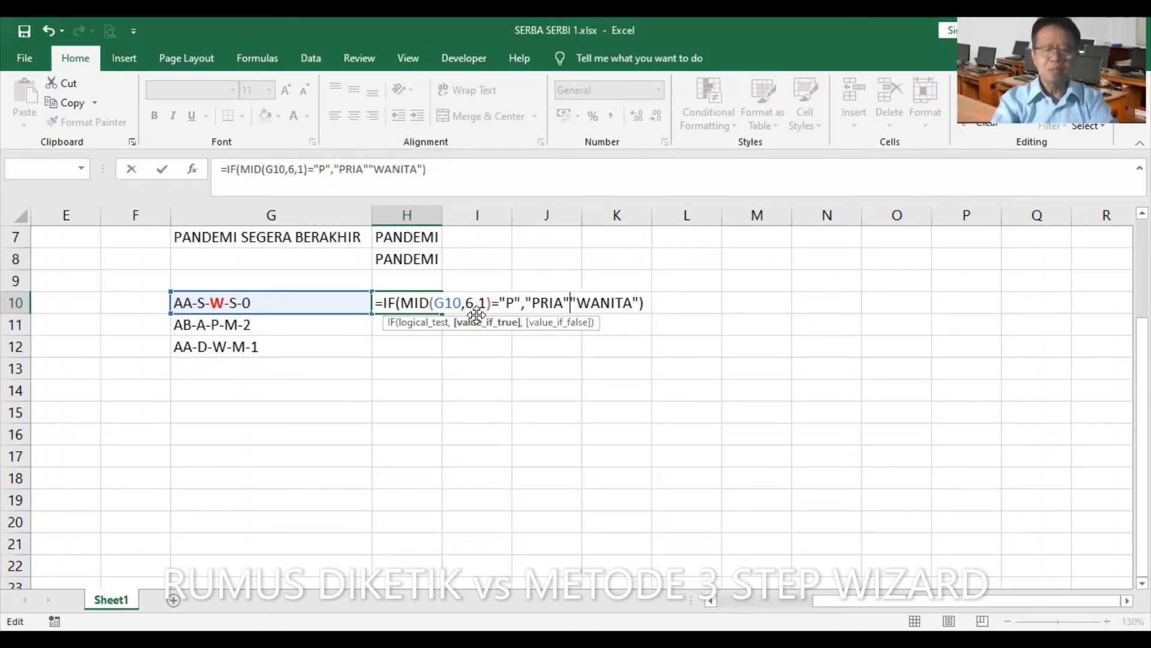
type(",")
key("Return")
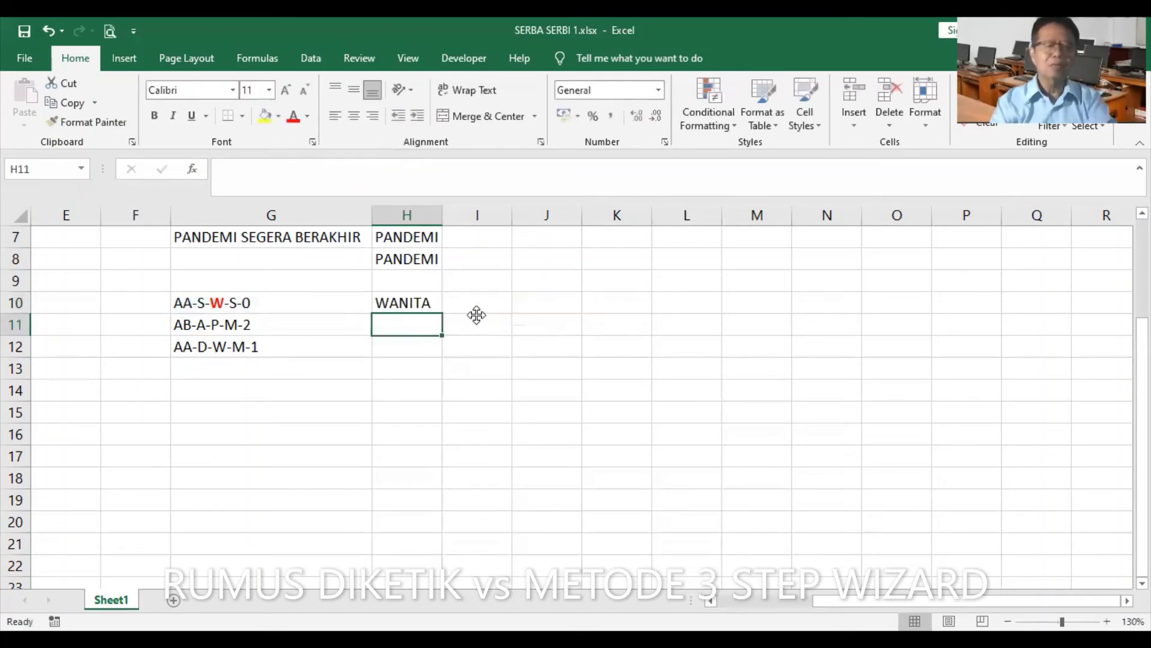
Step: Fill the H10 formula down to H12, then delete the results from H10:H12
left_click(418, 302)
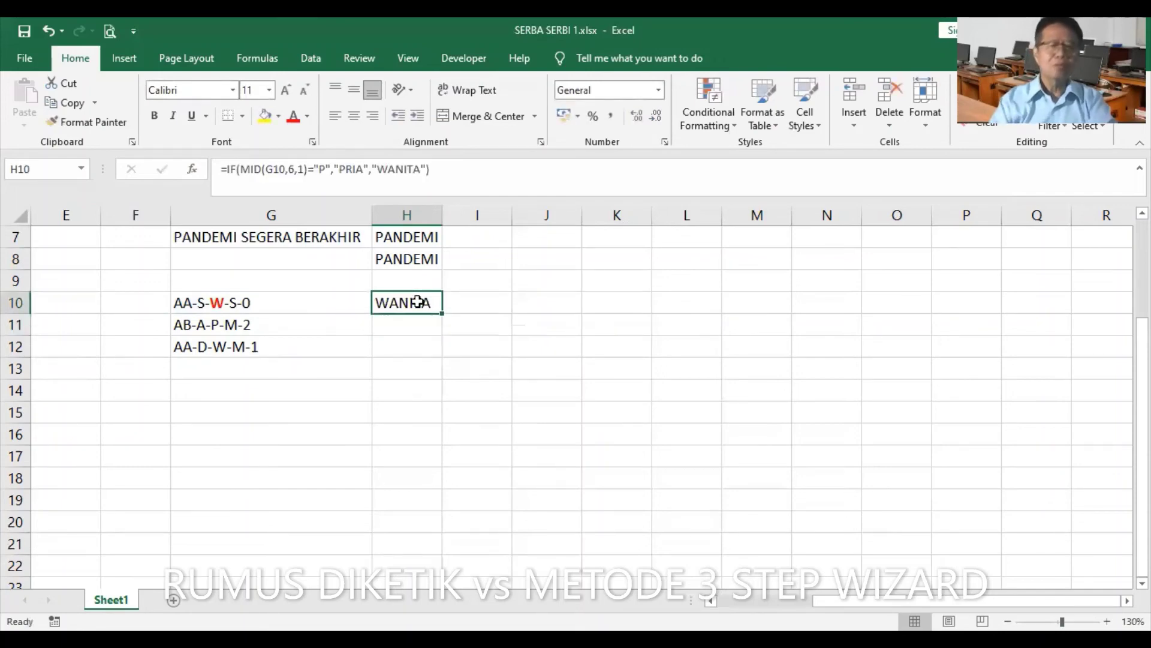
double_click(441, 315)
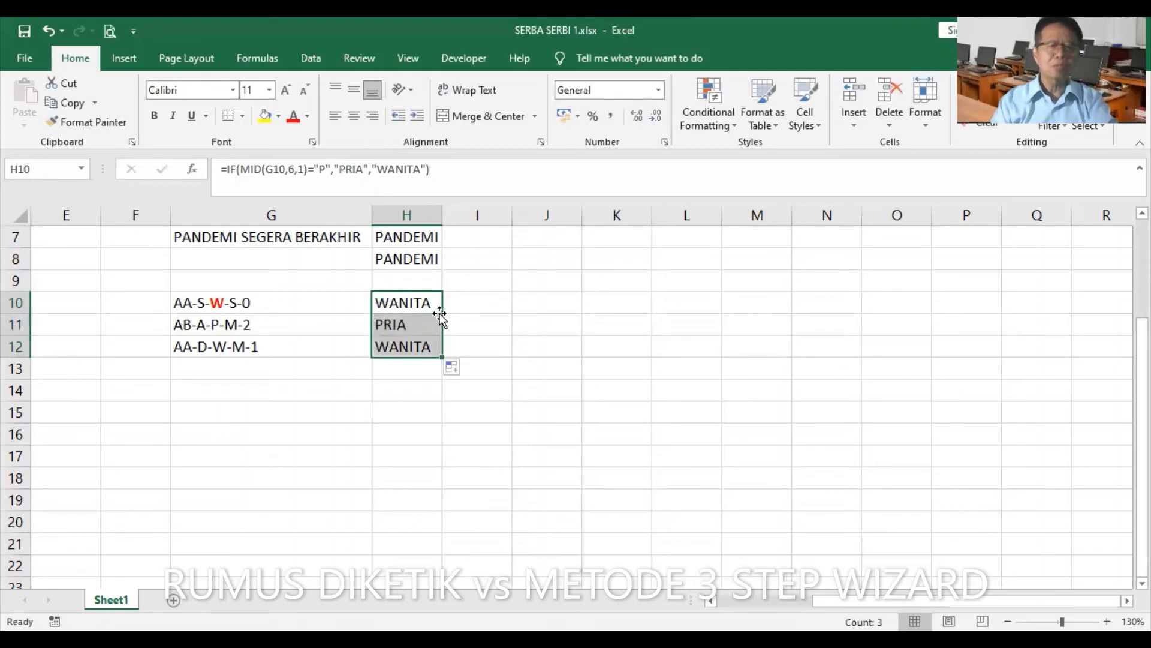
key("Delete")
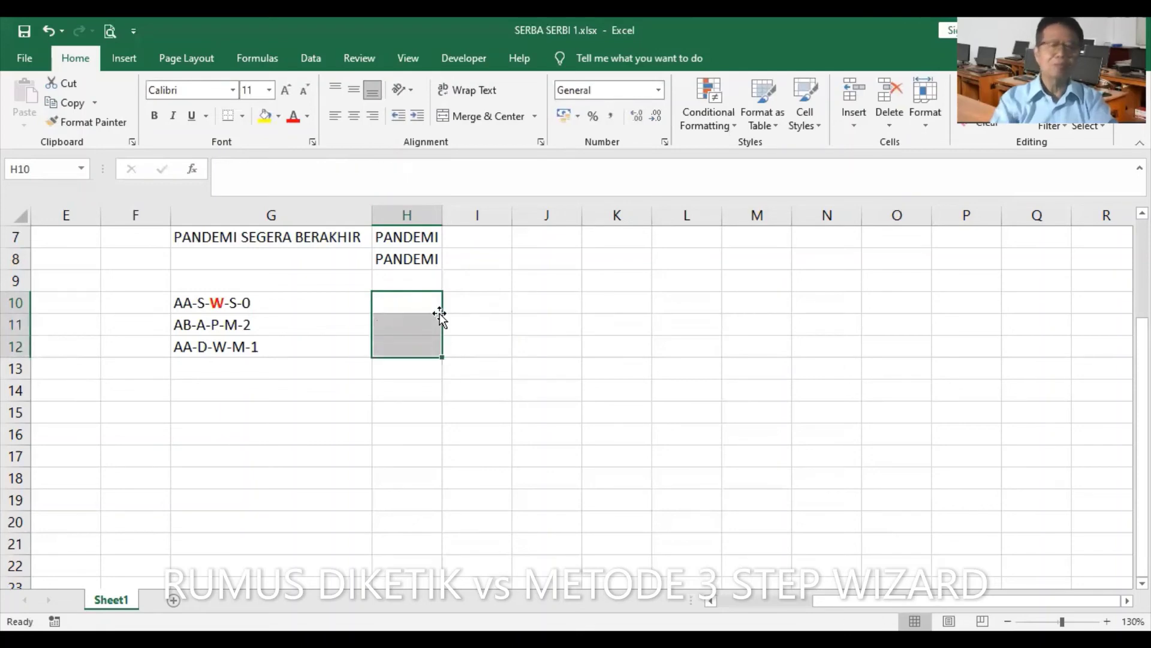
left_click(423, 302)
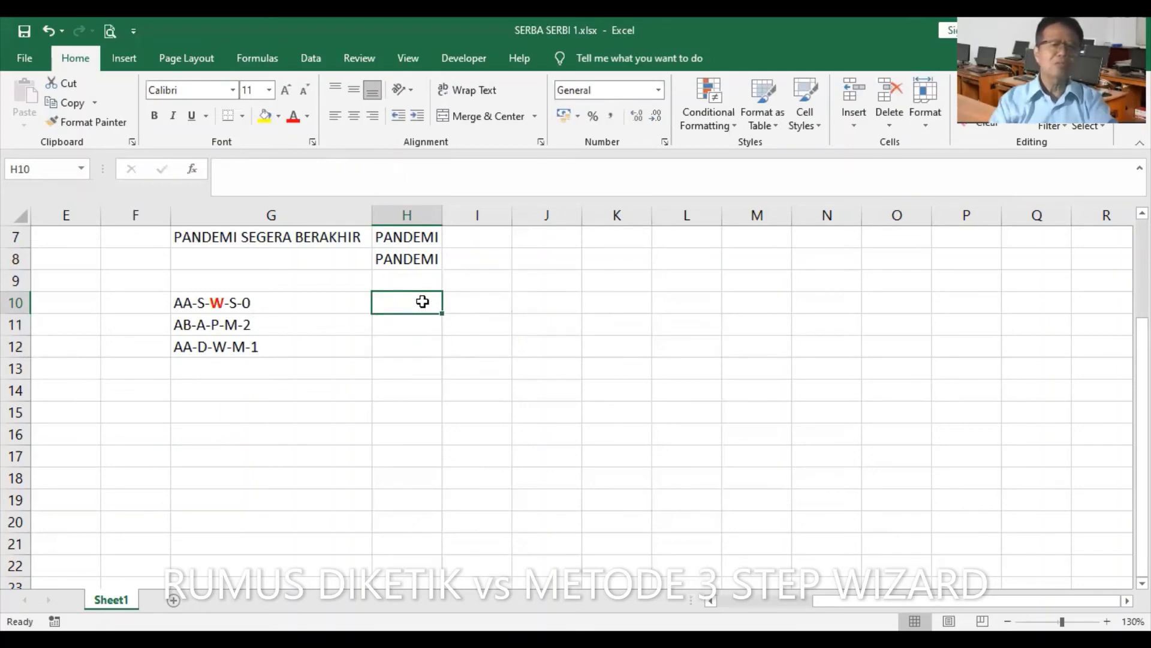
Step: Insert an IF function into H10 through the function wizard and move its arguments dialog aside
left_click(193, 170)
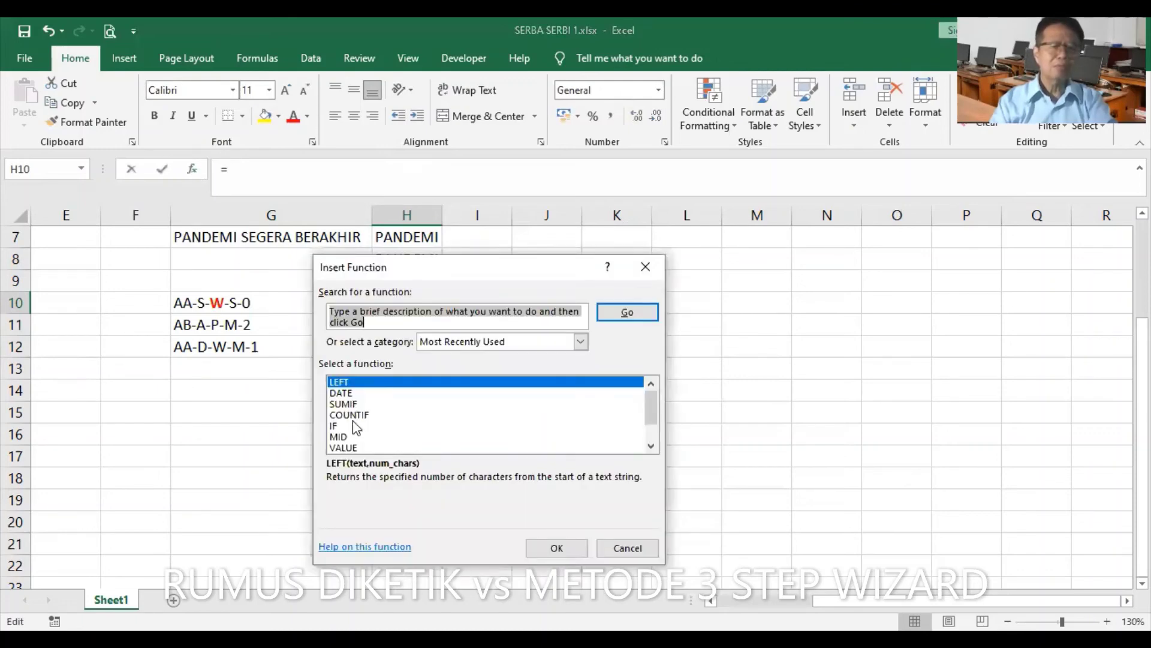
left_click(353, 425)
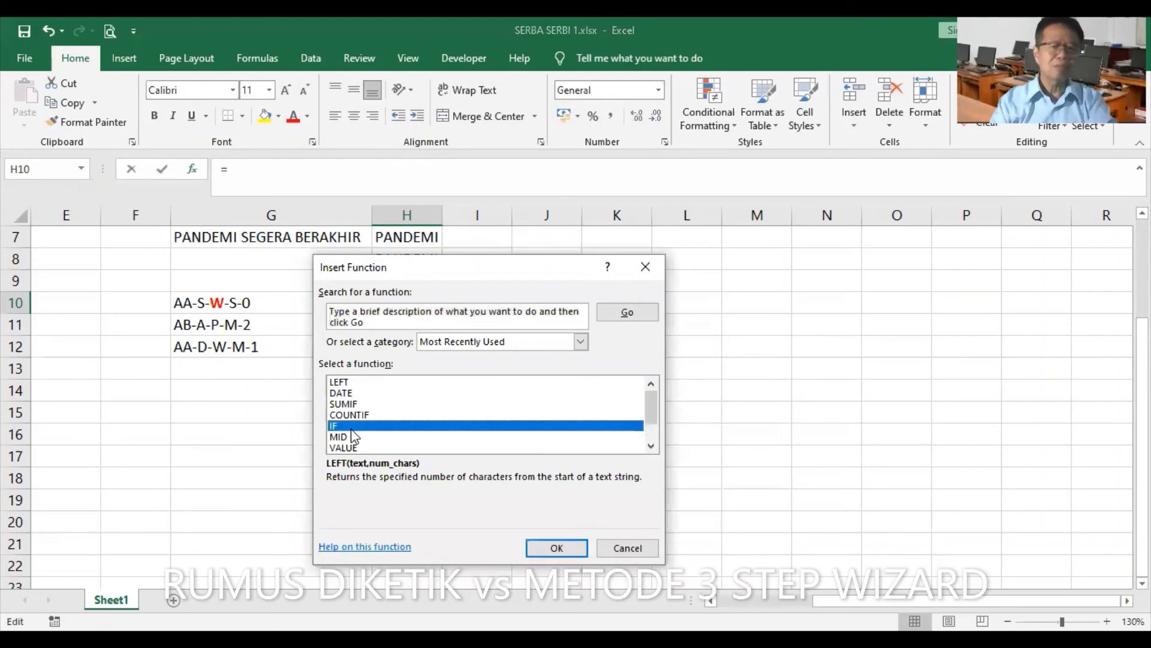
left_click(557, 548)
left_click_drag(418, 306, 661, 284)
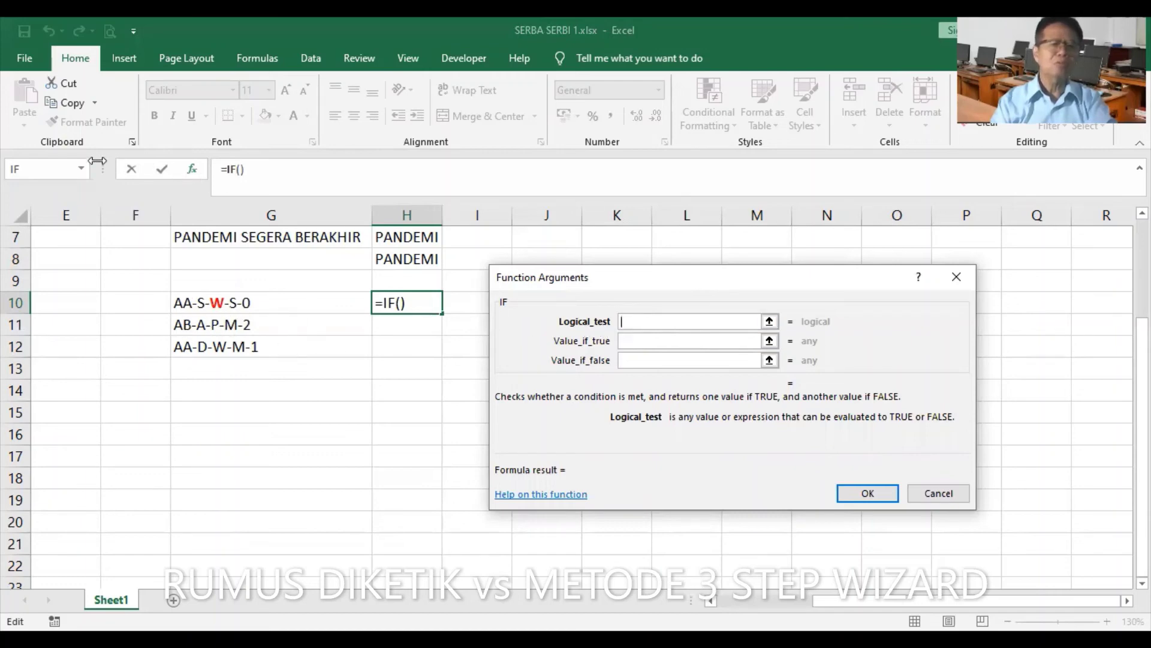
Step: Nest MID(G10,6,1) as the IF test to extract the code's sixth character
left_click(83, 172)
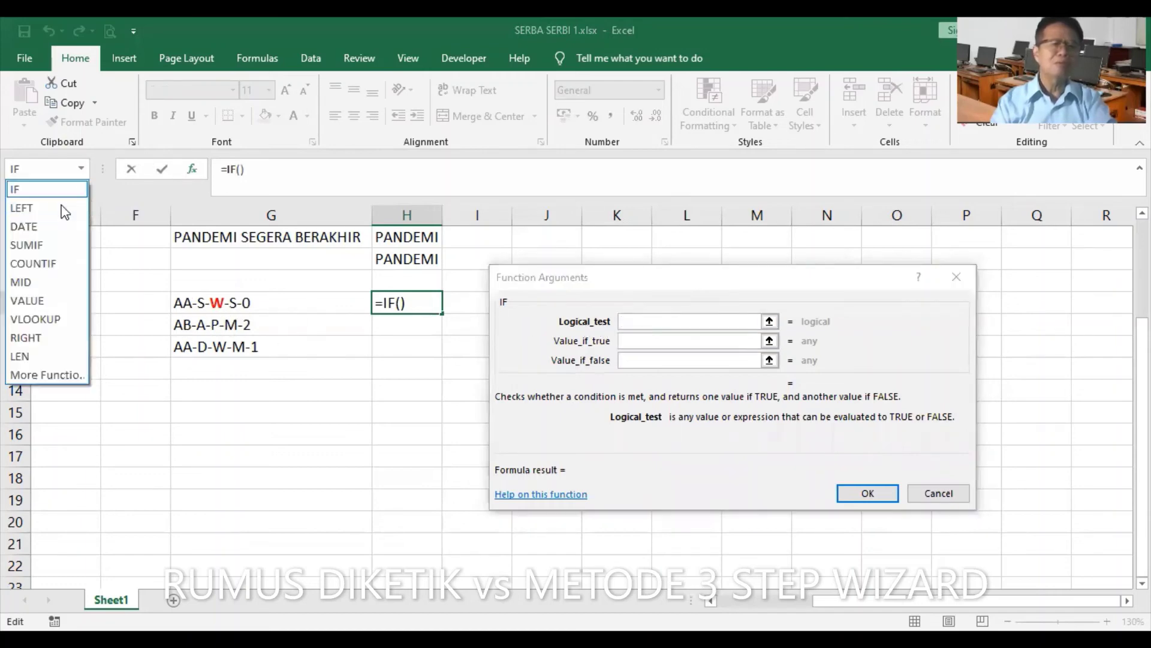
left_click(37, 282)
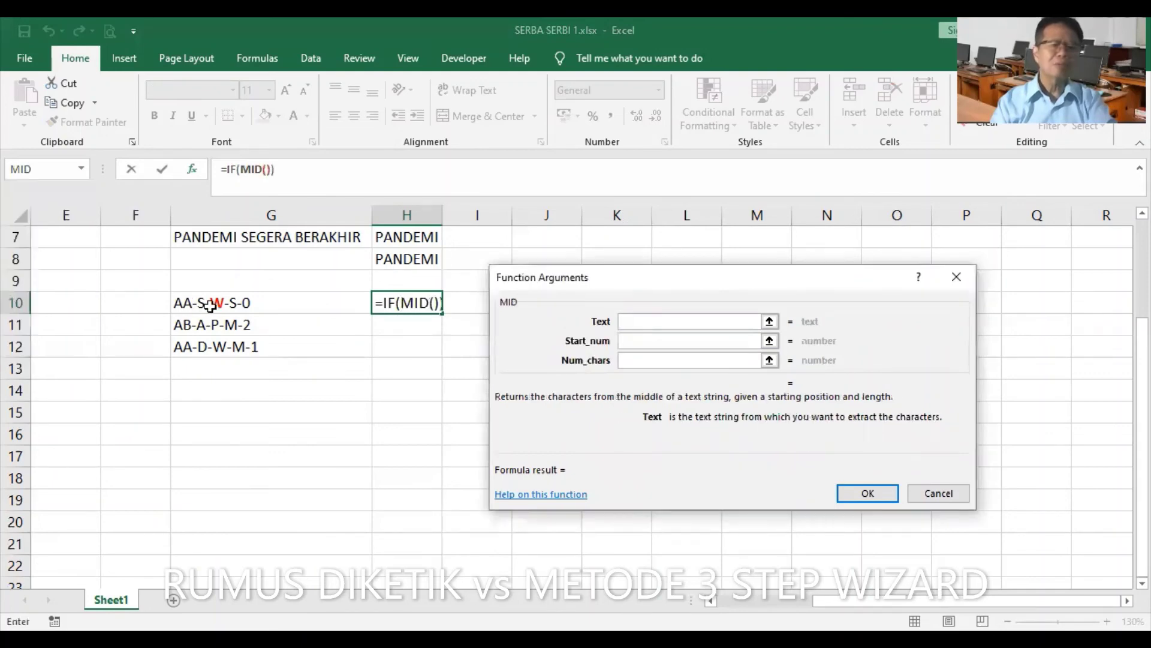
left_click(210, 302)
key("Tab")
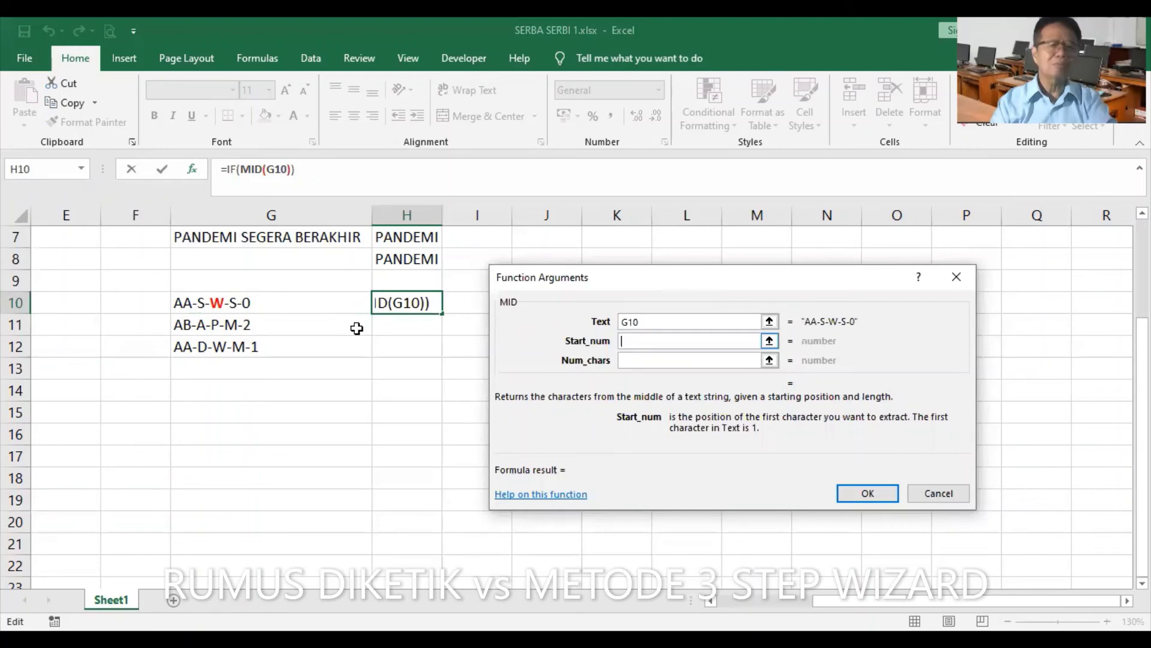
type("6")
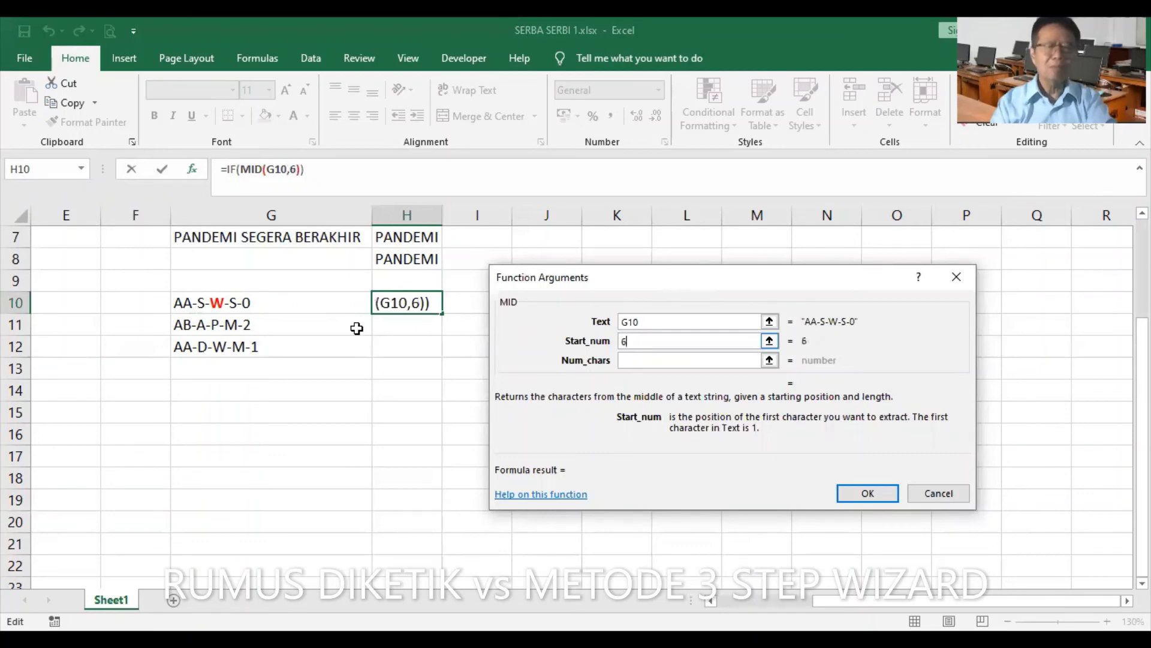
key("Tab")
type("1")
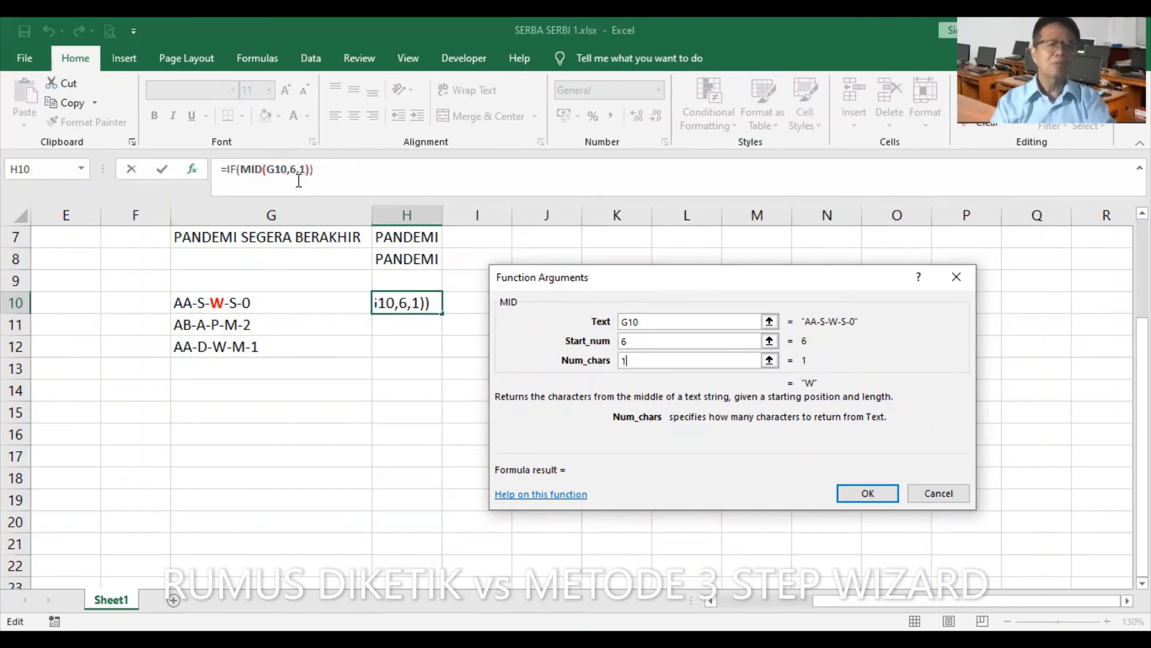
Step: Complete the IF with test ="P", true value "PRIA", false value "WANITA", and confirm
left_click(234, 169)
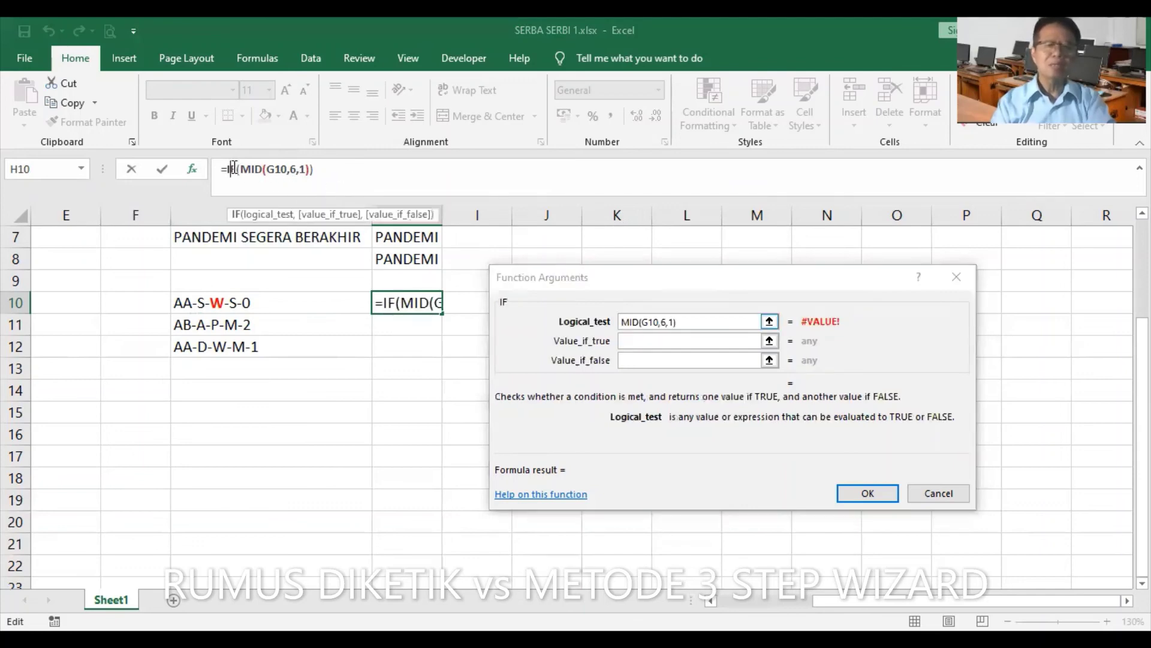
type("=\"")
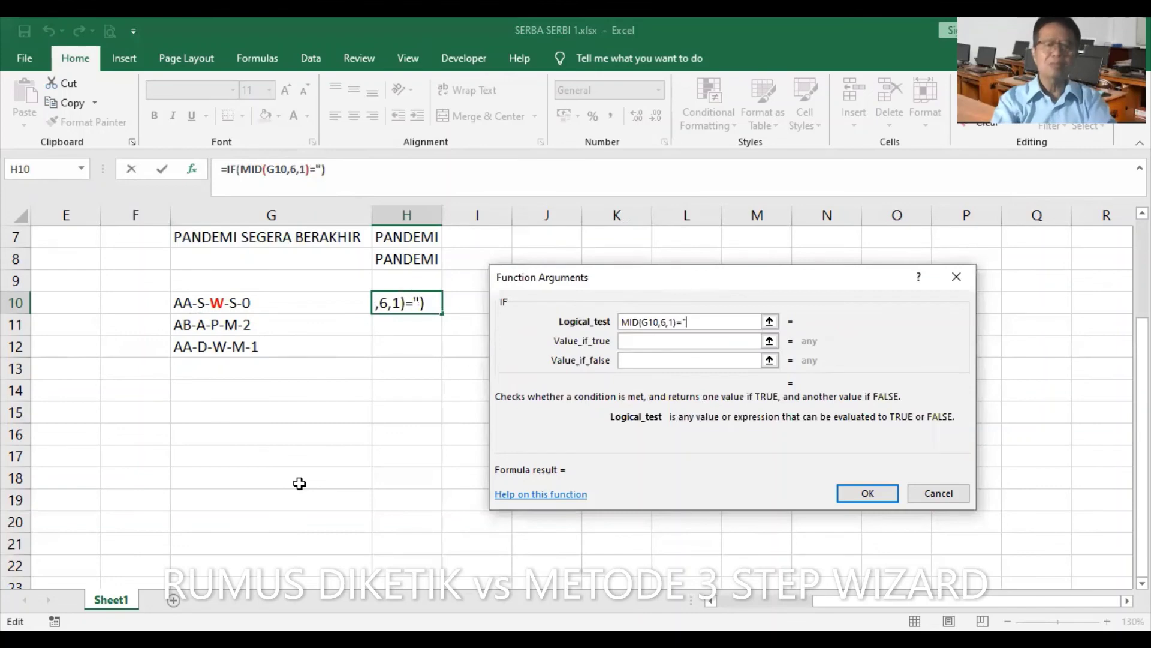
type("P\"")
key("Tab")
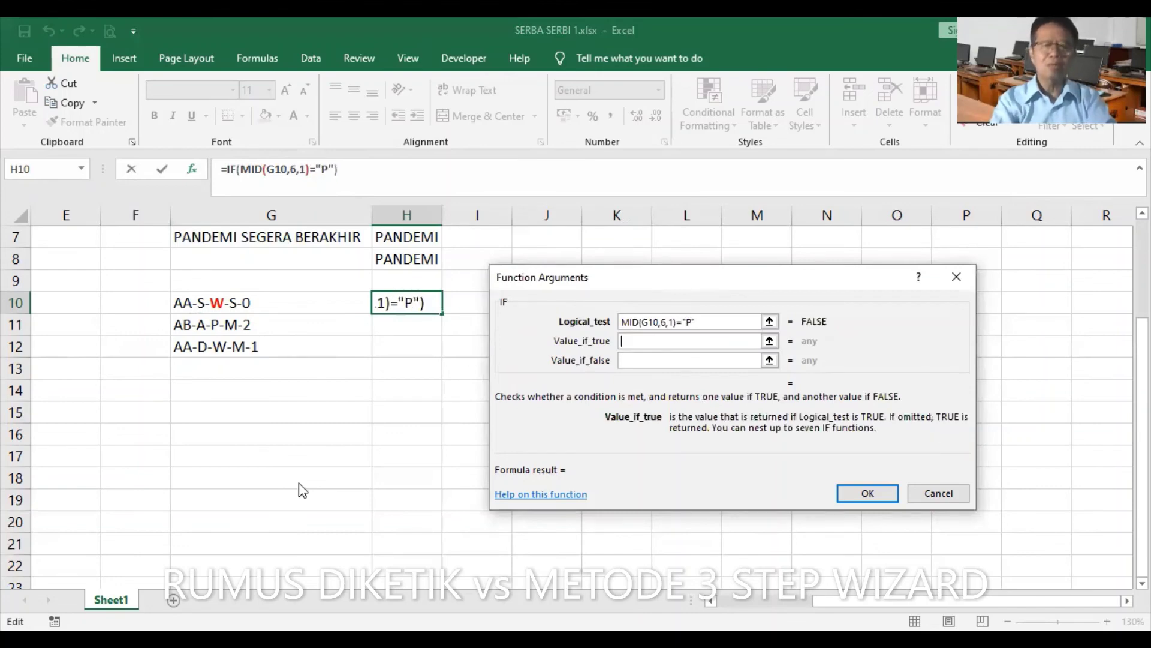
type("\"PRIA")
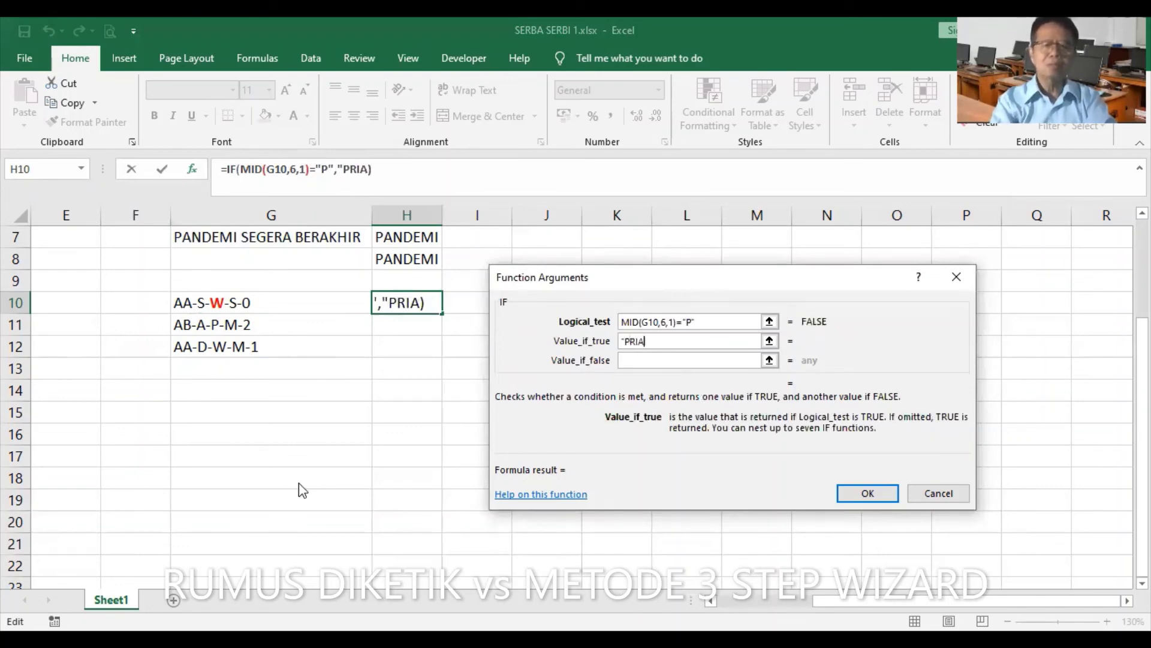
type("\"")
key("Tab")
type("\"")
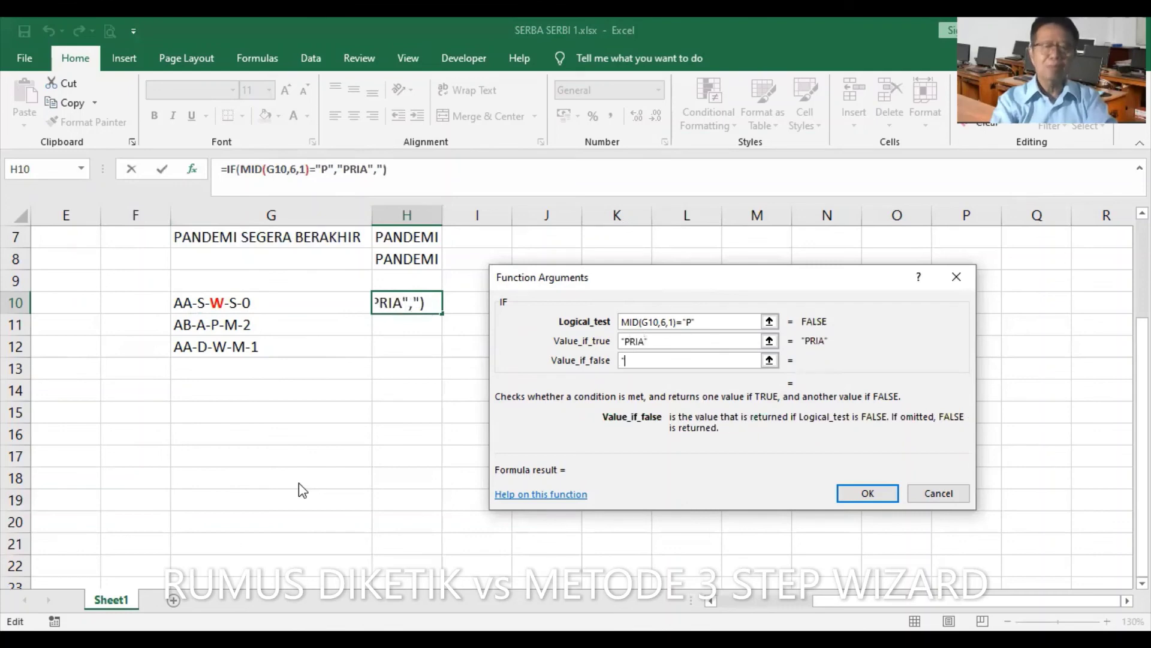
type("WANITA")
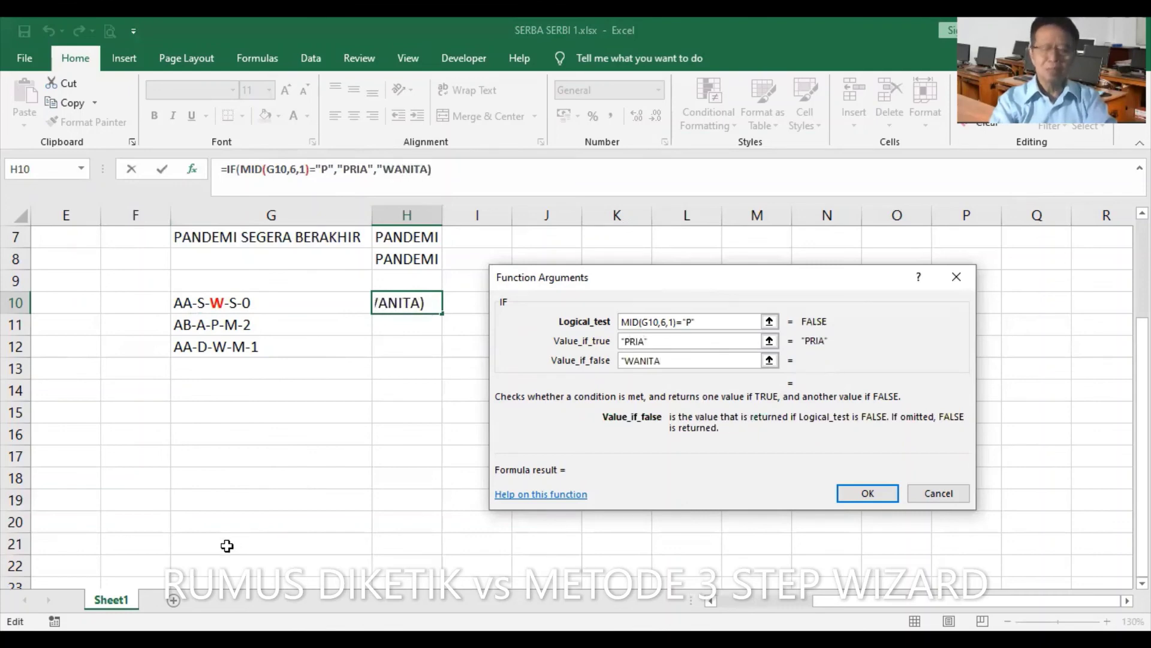
type("\"")
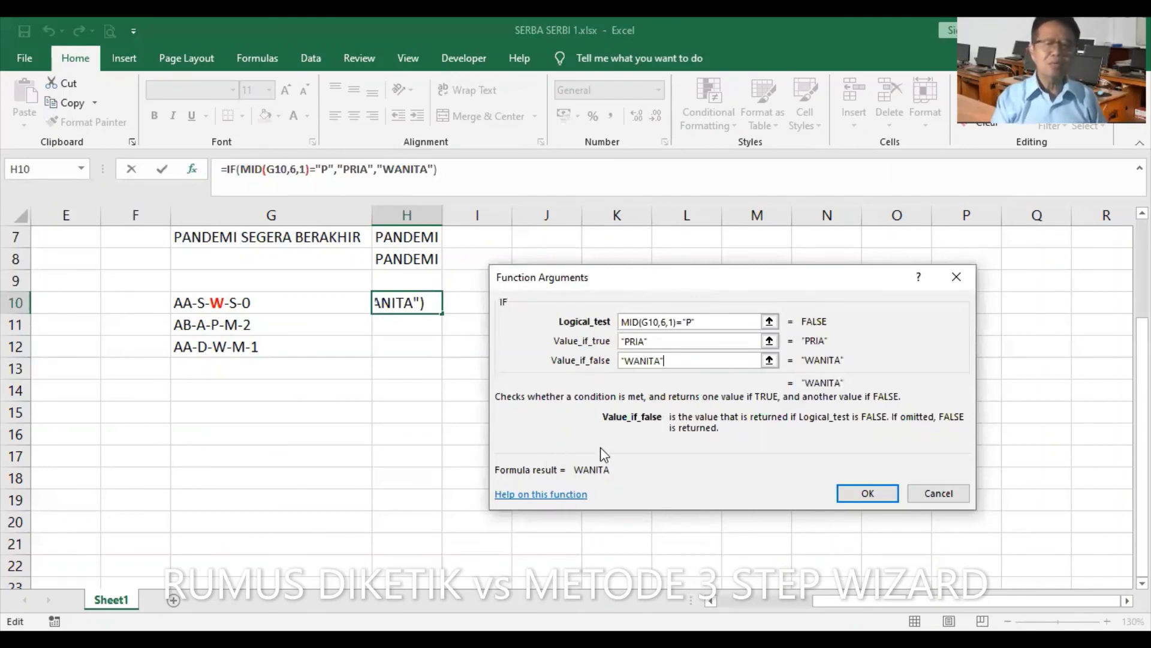
left_click(867, 492)
Step: Copy the wizard-built IF(MID) formula from H10 down to H12 and recheck H10
double_click(442, 312)
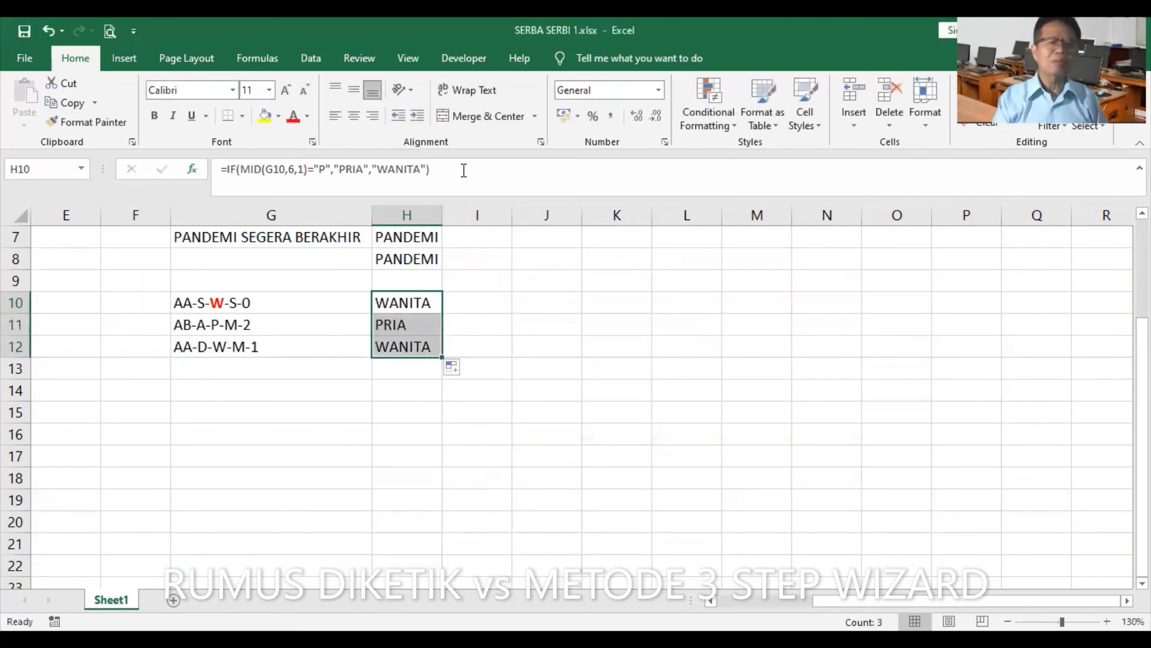
left_click(455, 473)
left_click(398, 300)
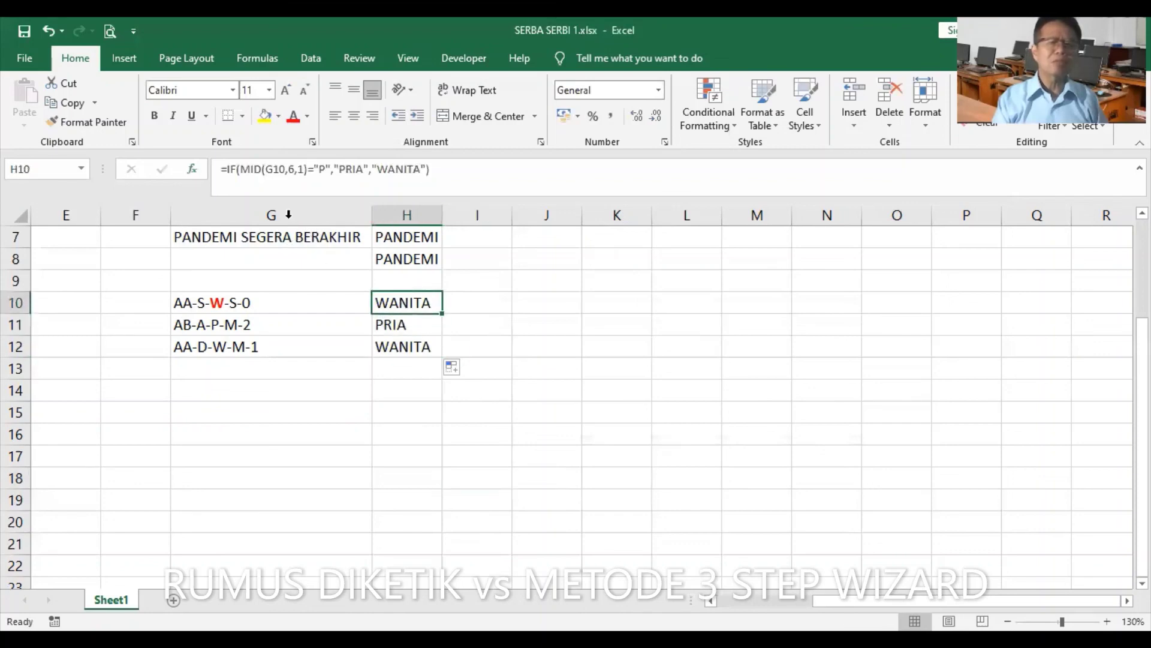